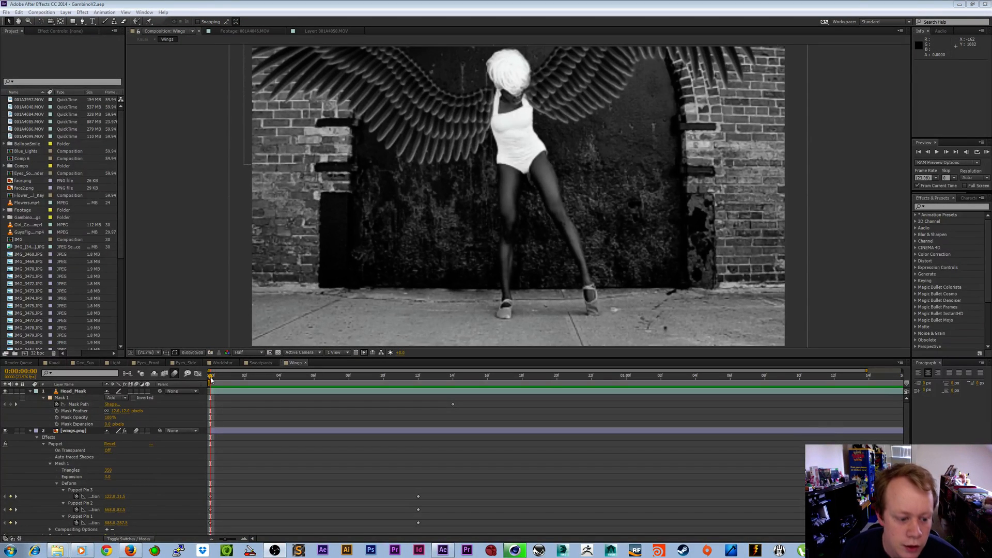
Scrub and play back the finished wing-flap animation over the dancer to review it.
mouse_move(211, 379)
mouse_down()
mouse_move(825, 393)
mouse_move(333, 393)
mouse_up()
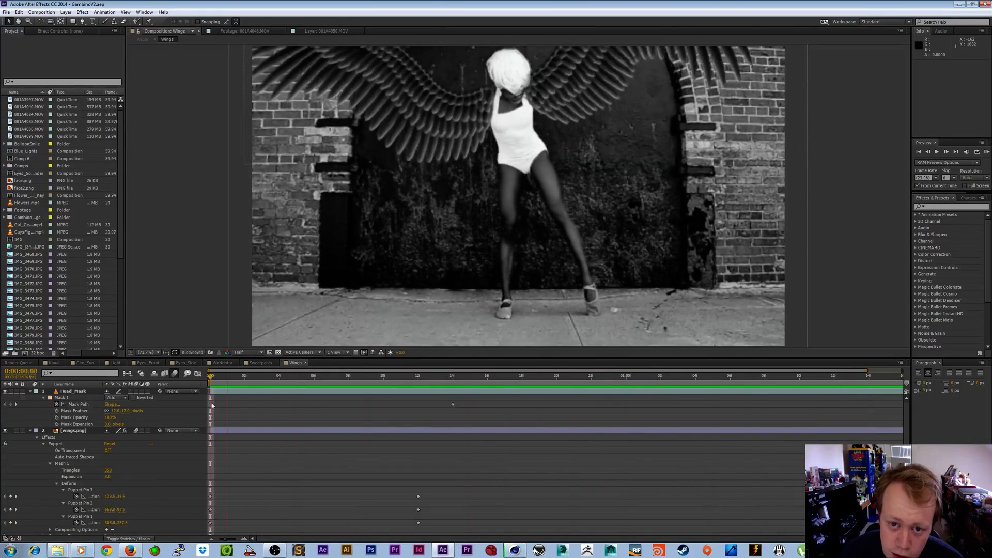
mouse_move(430, 392)
mouse_down()
mouse_move(786, 393)
mouse_move(400, 393)
mouse_move(488, 405)
mouse_move(198, 406)
mouse_up()
click(366, 405)
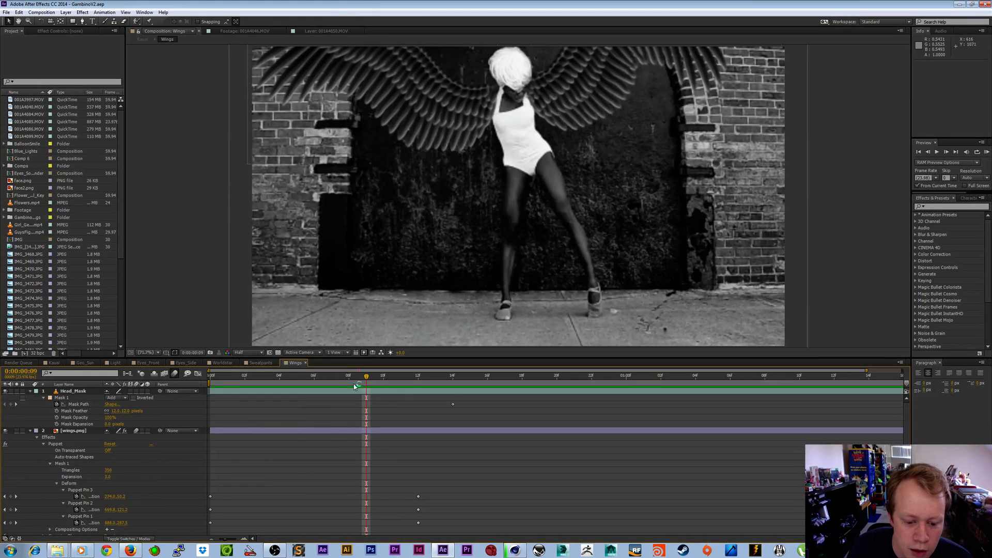
key(shift+Page_Down)
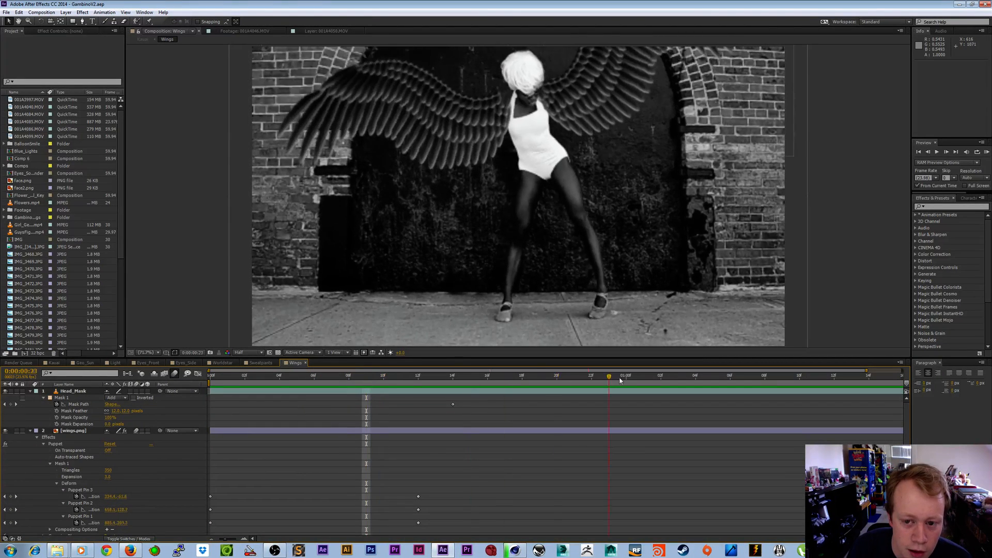
key(space)
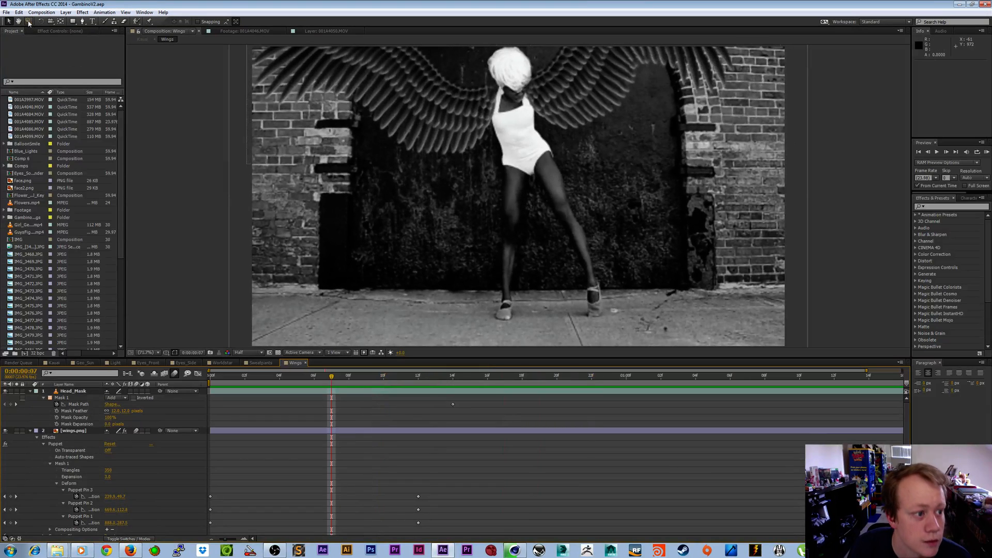
Start a new, empty project with Ctrl+Alt+N, replacing the finished wings project.
click(6, 13)
mouse_move(32, 21)
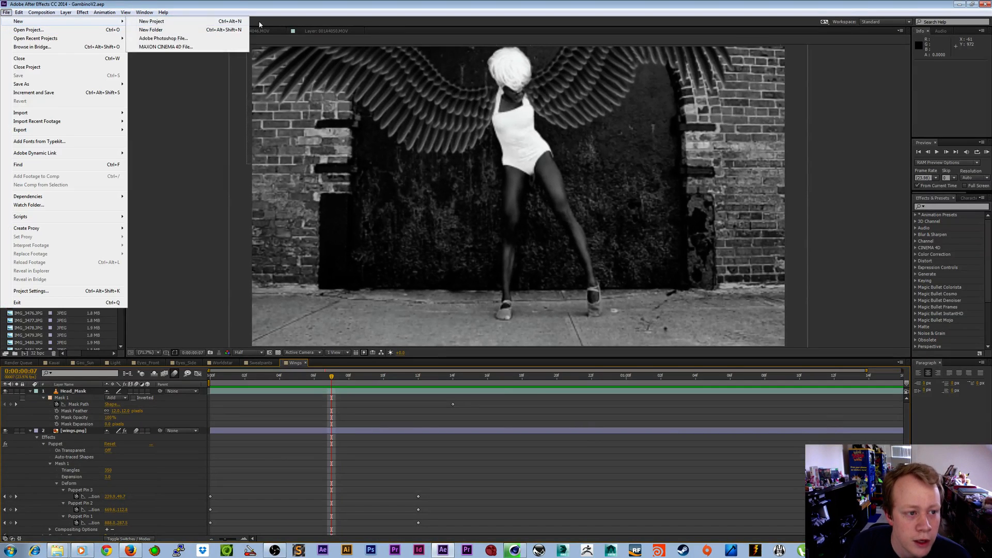
key(Escape)
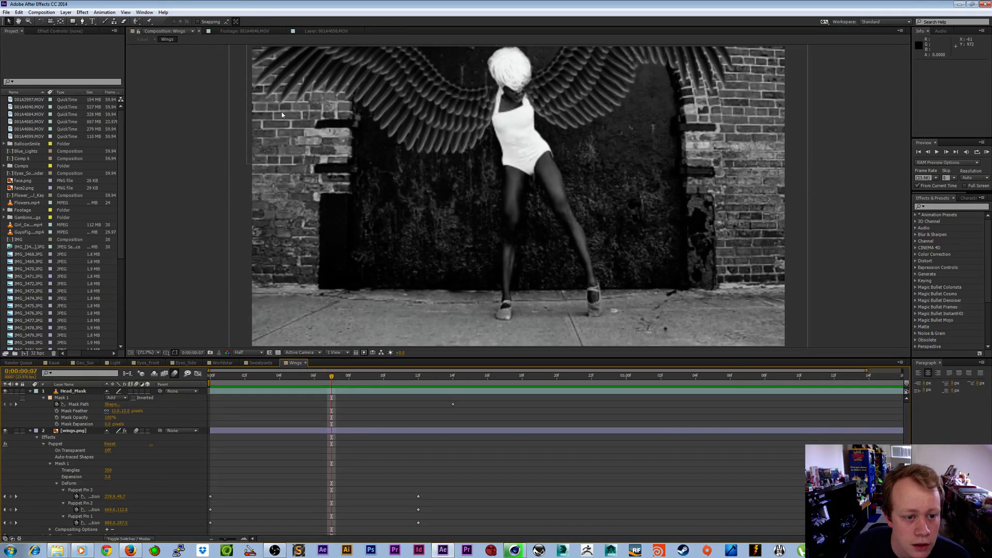
key(ctrl+alt+n)
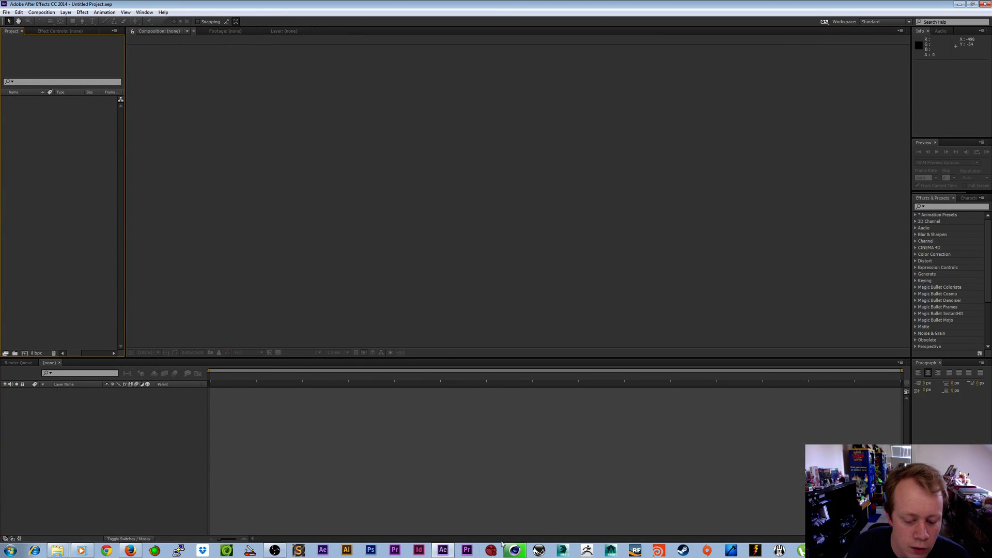
Import Directing Paige-HD.mp4 and wings.png, then build a composition from the dance footage.
double_click(72, 123)
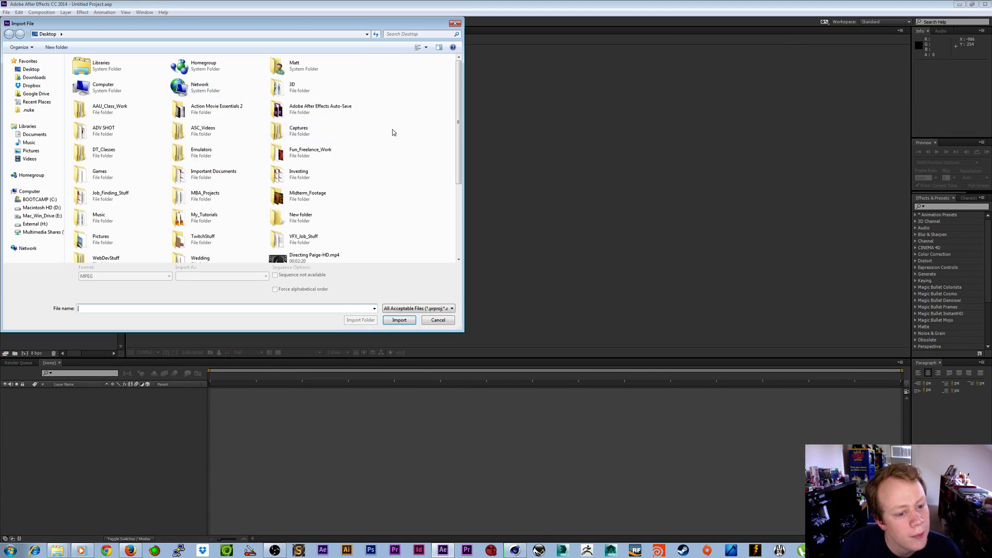
drag(458, 109, 461, 248)
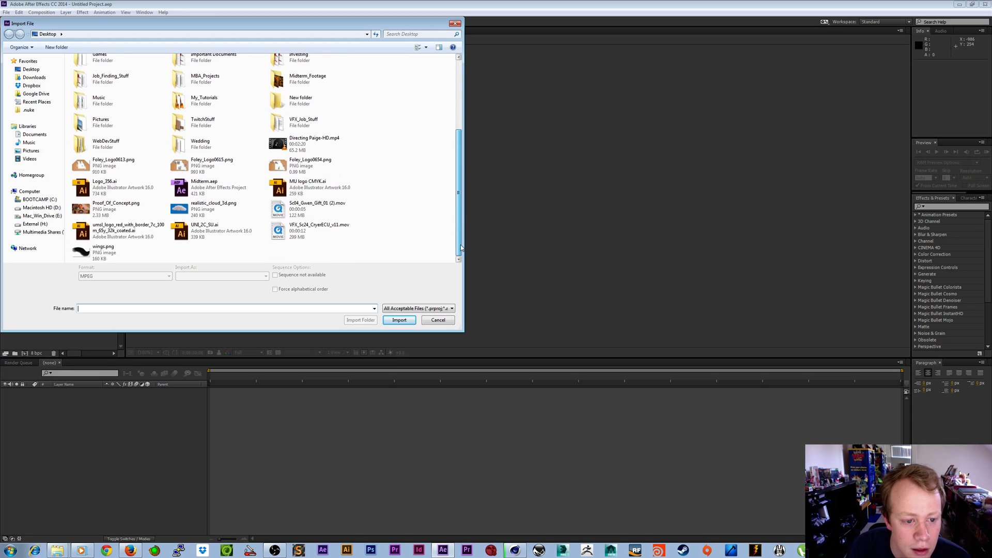
click(314, 143)
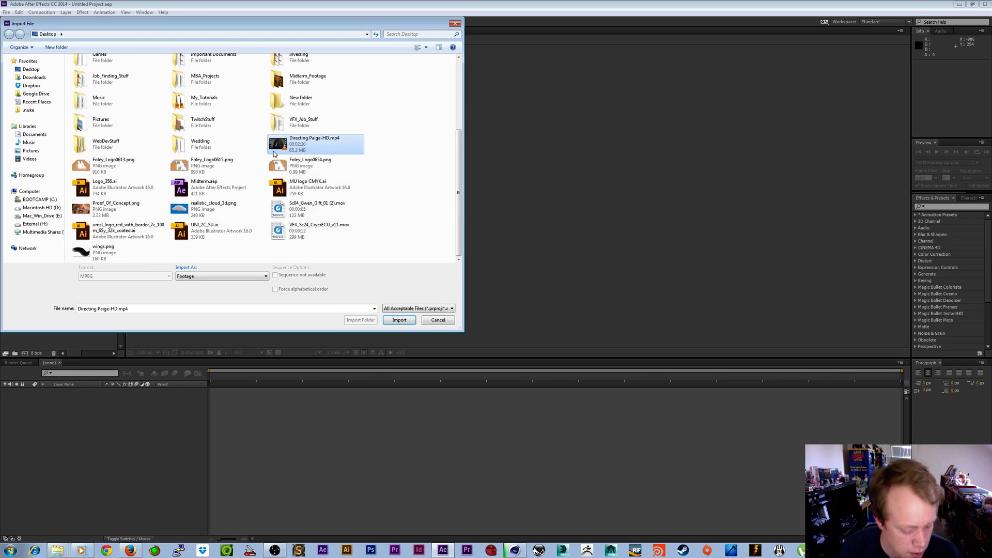
ctrl+click(114, 252)
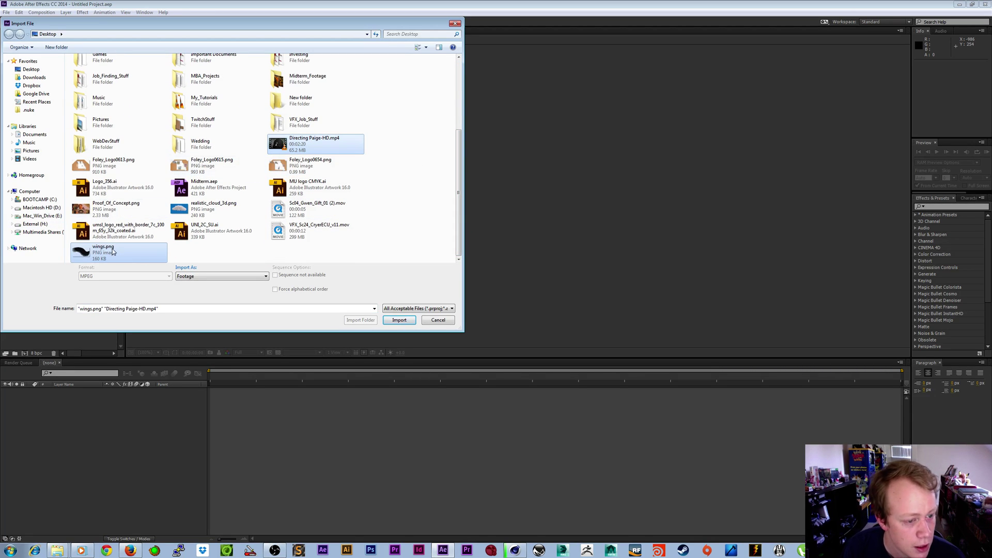
click(399, 320)
click(28, 99)
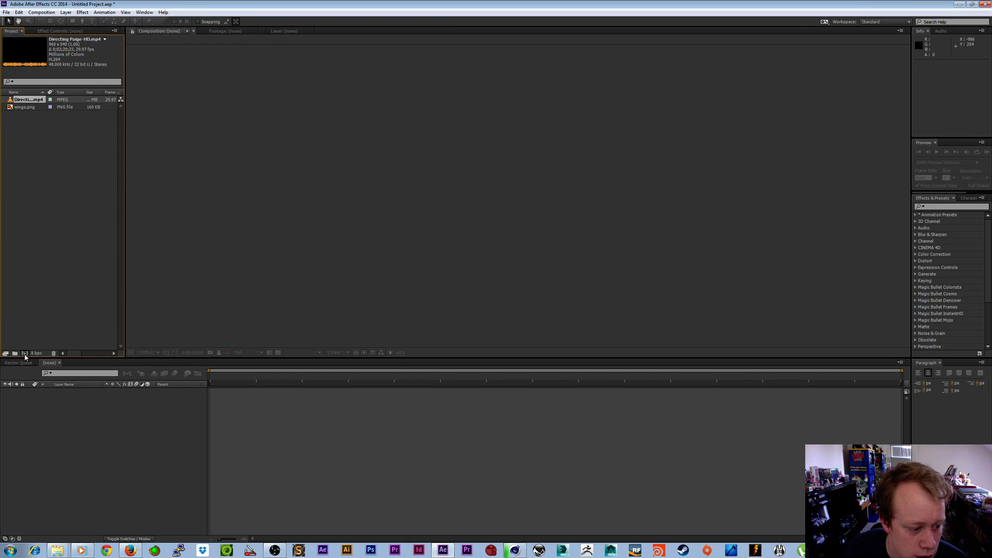
drag(24, 355, 24, 353)
mouse_move(214, 378)
mouse_down()
mouse_move(280, 378)
mouse_move(293, 402)
mouse_move(305, 386)
mouse_move(313, 391)
mouse_up()
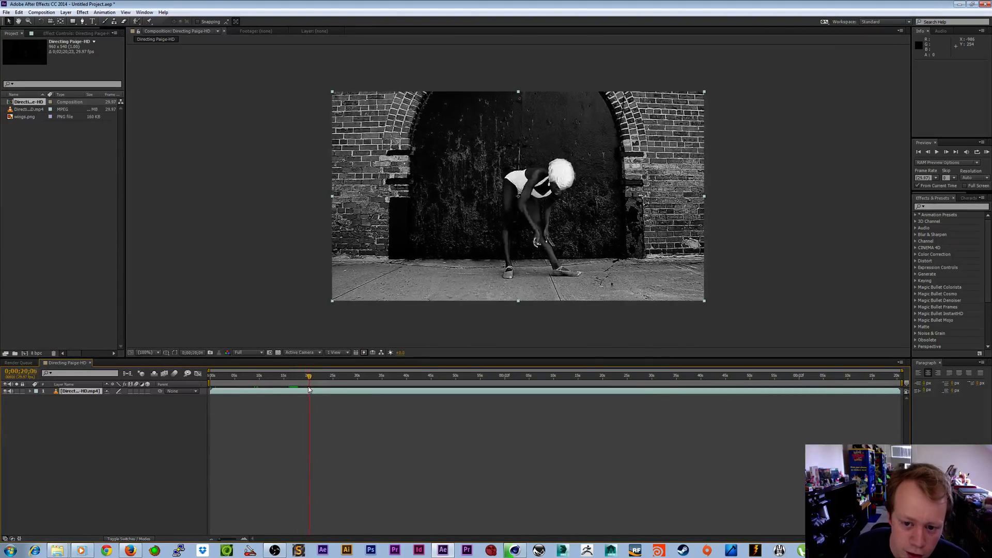
drag(313, 391, 293, 396)
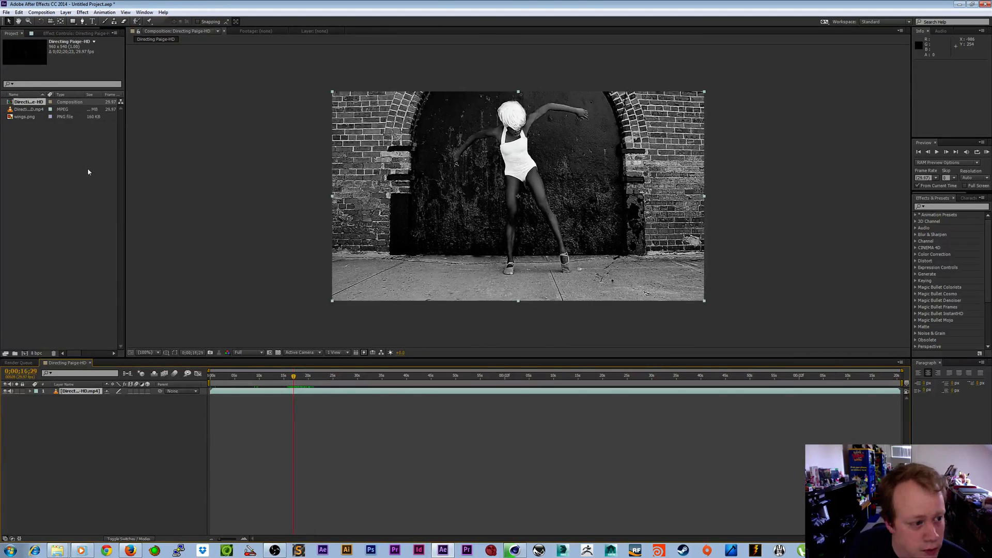
click(17, 116)
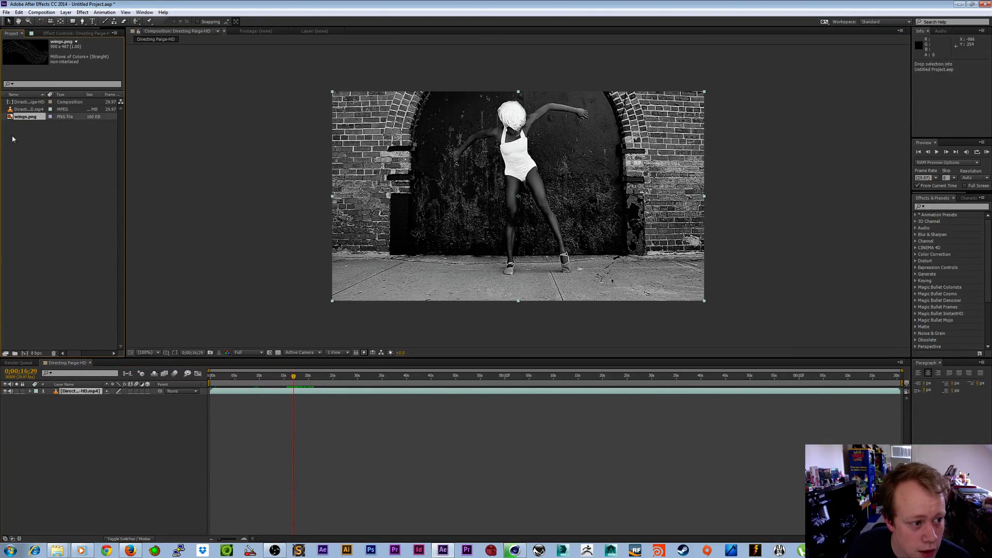
Add wings.png over the footage, scale it down and place it at the dancer's upper-left shoulder.
drag(23, 117, 182, 391)
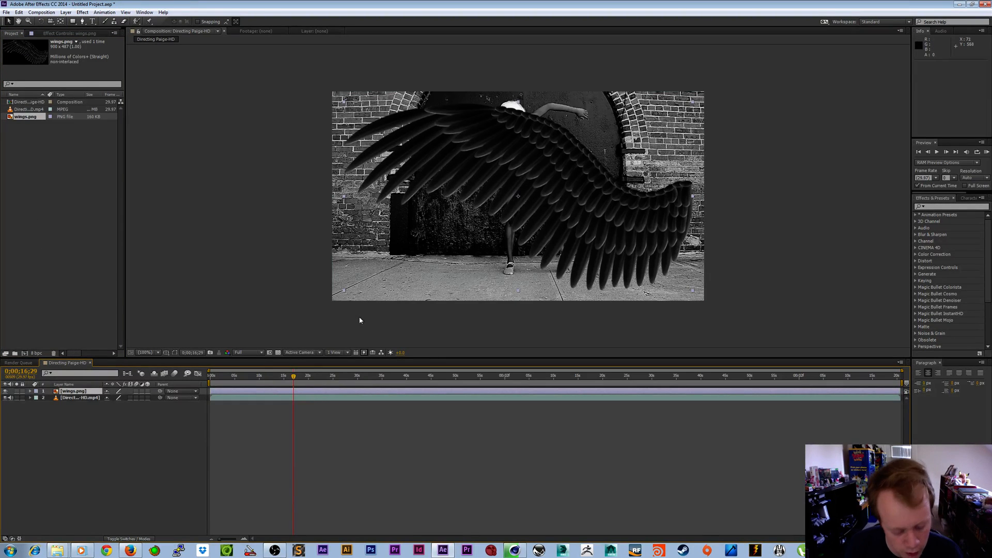
key(s)
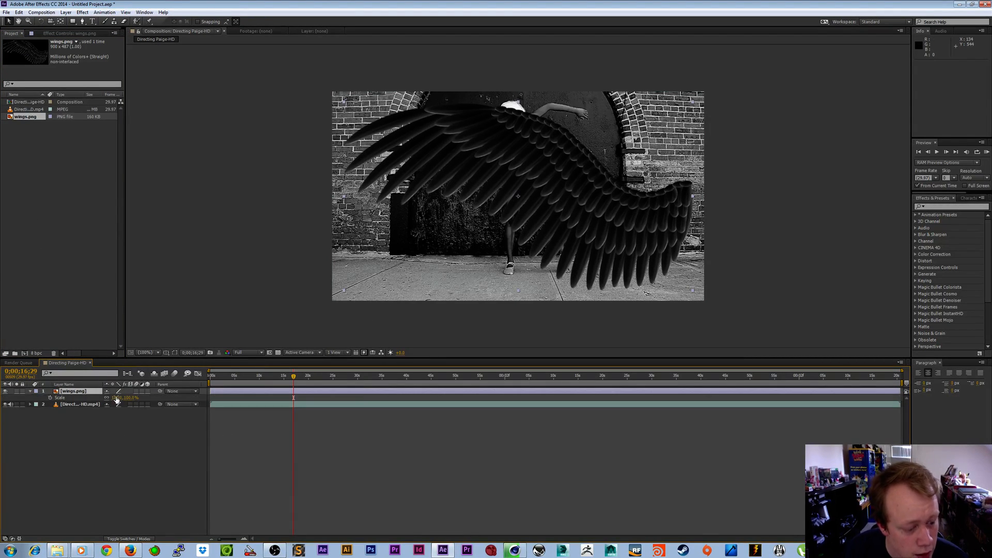
drag(116, 397, 93, 398)
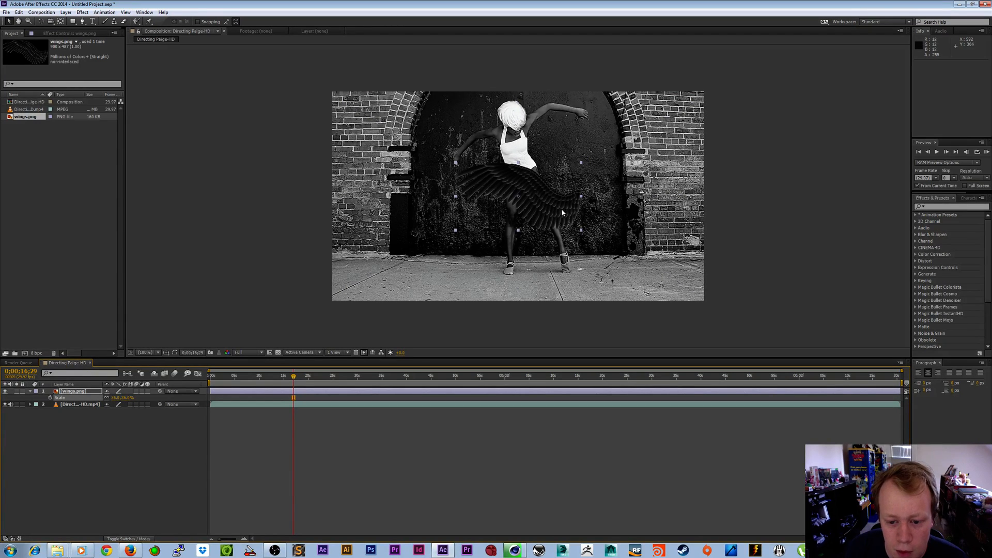
drag(563, 213, 484, 148)
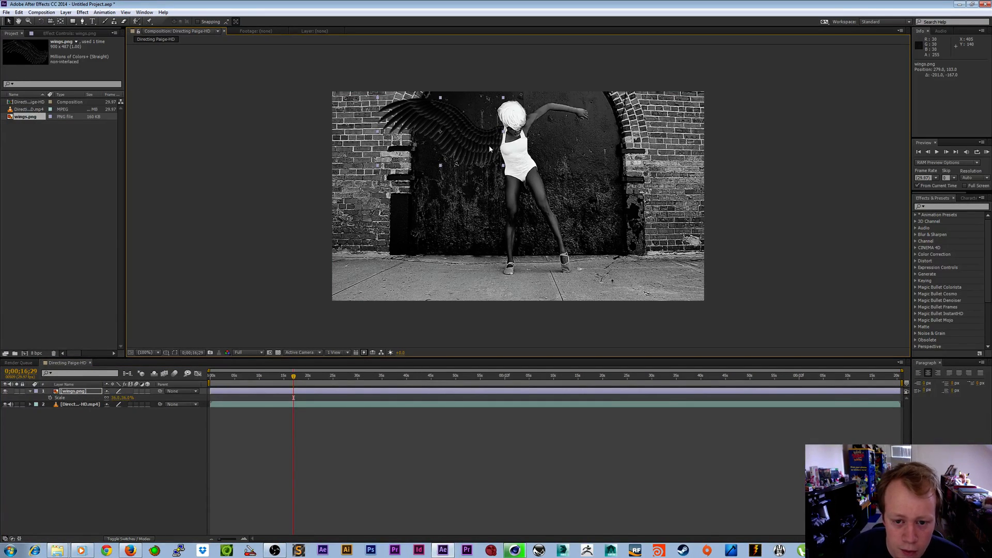
drag(490, 148, 492, 144)
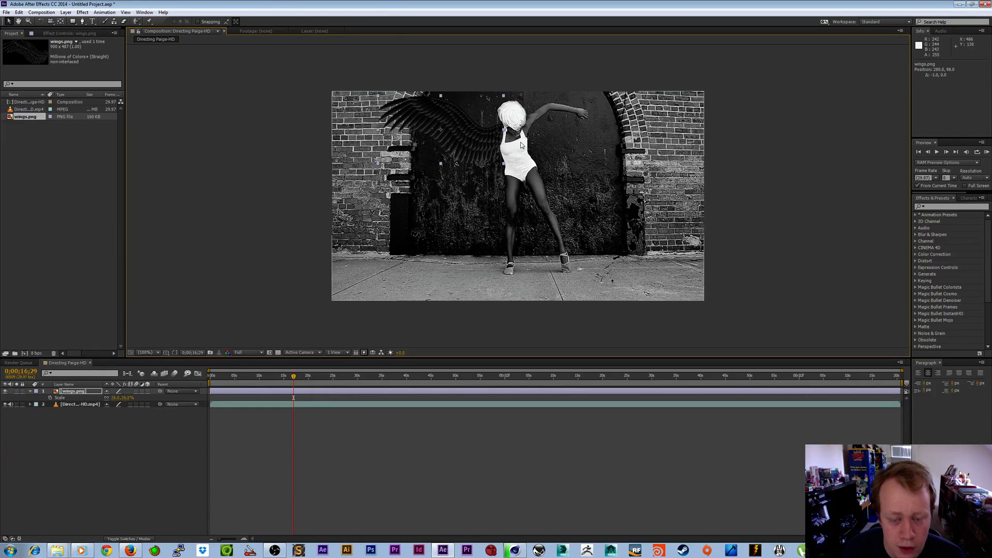
Duplicate the wings layer, mirror it with a negative horizontal scale and place it on the dancer's right.
click(77, 391)
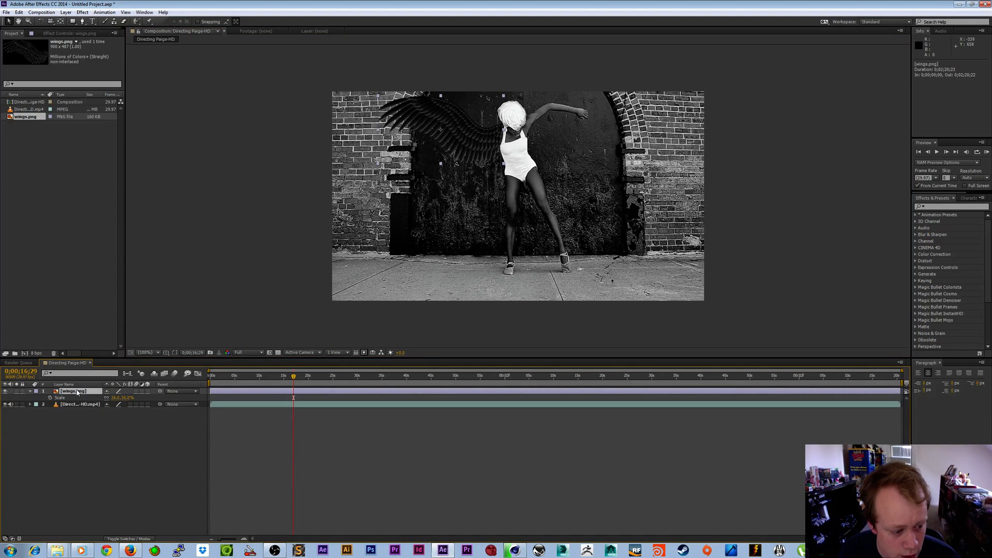
key(ctrl+d)
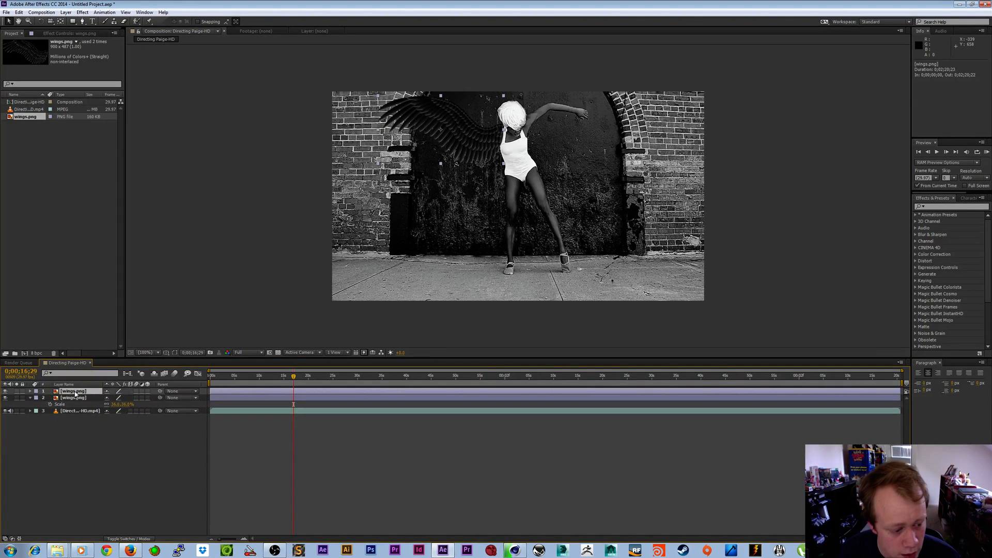
key(s)
click(116, 399)
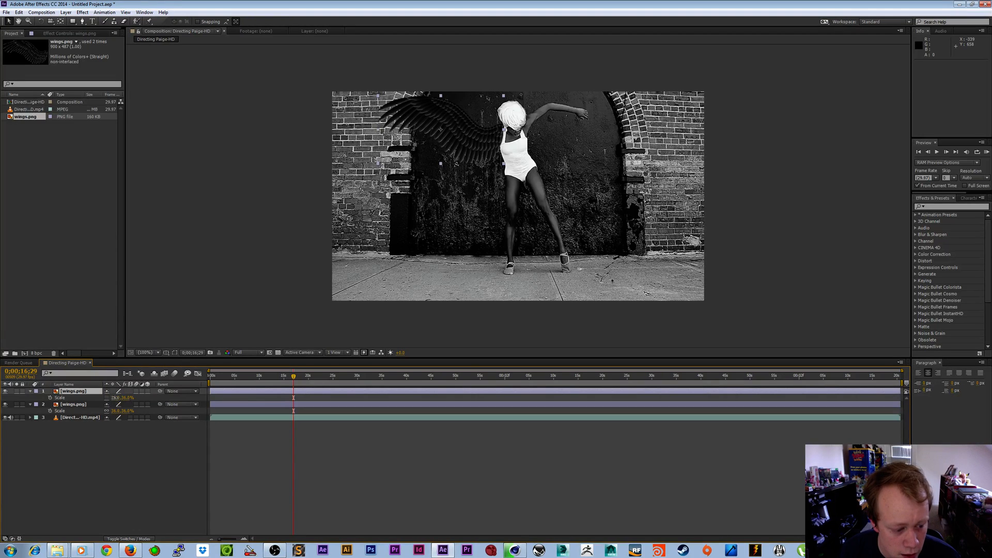
click(115, 398)
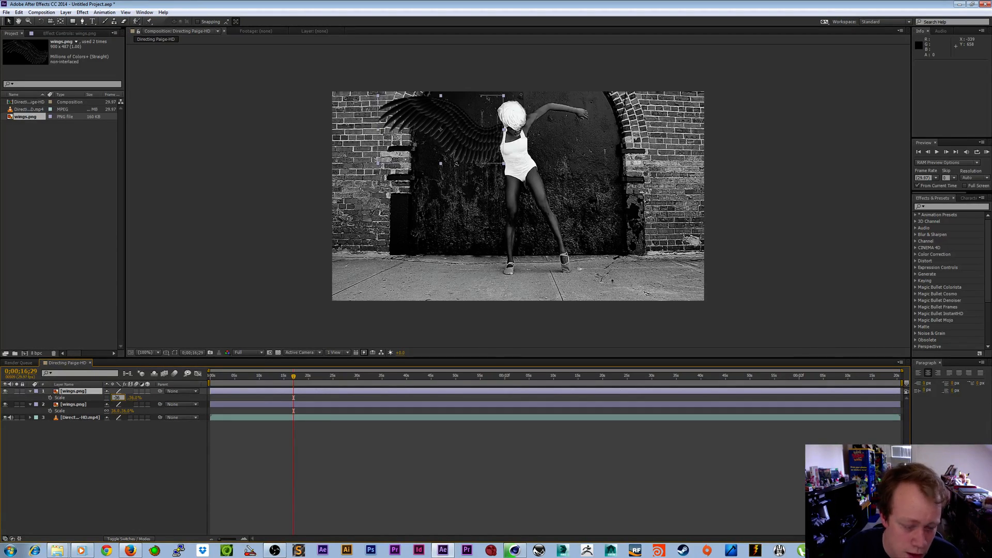
key(Return)
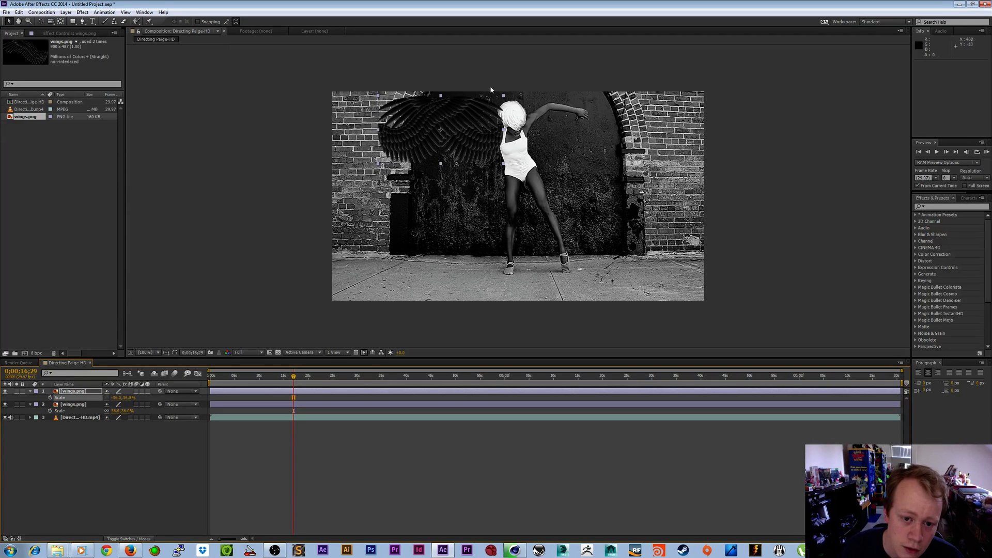
mouse_move(465, 133)
mouse_down()
mouse_move(558, 128)
mouse_move(564, 137)
mouse_up()
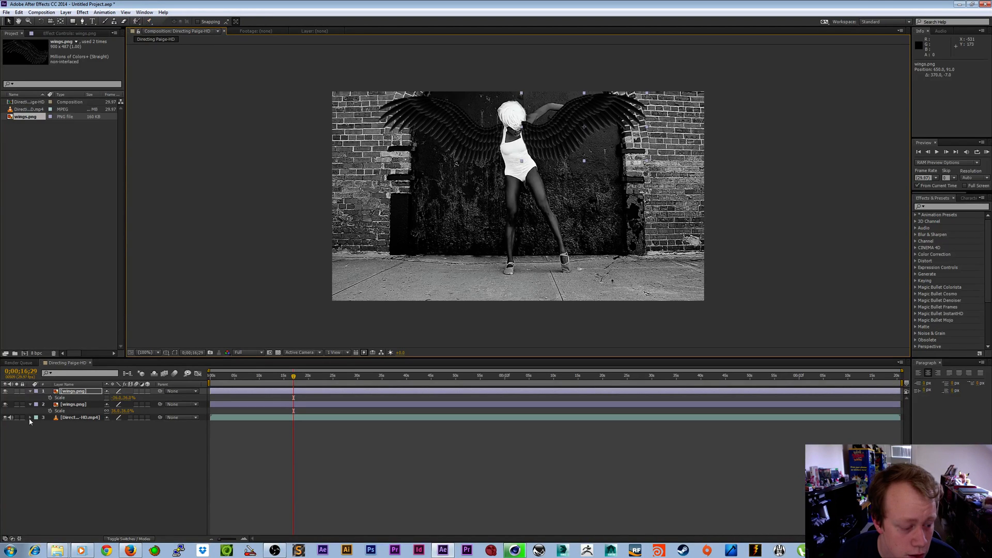
click(150, 25)
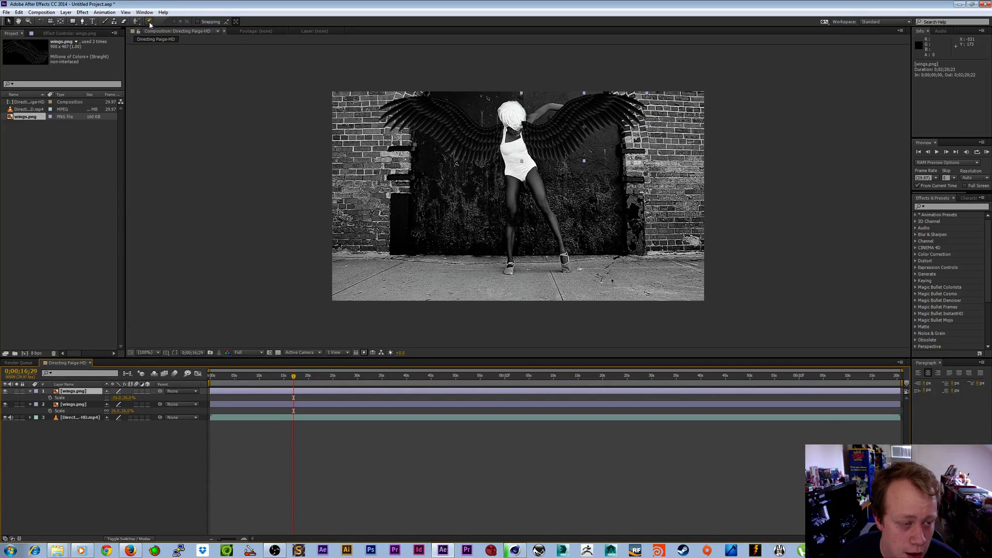
With the Puppet Pin tool, pin the right wing near the shoulder to create its mesh.
click(149, 24)
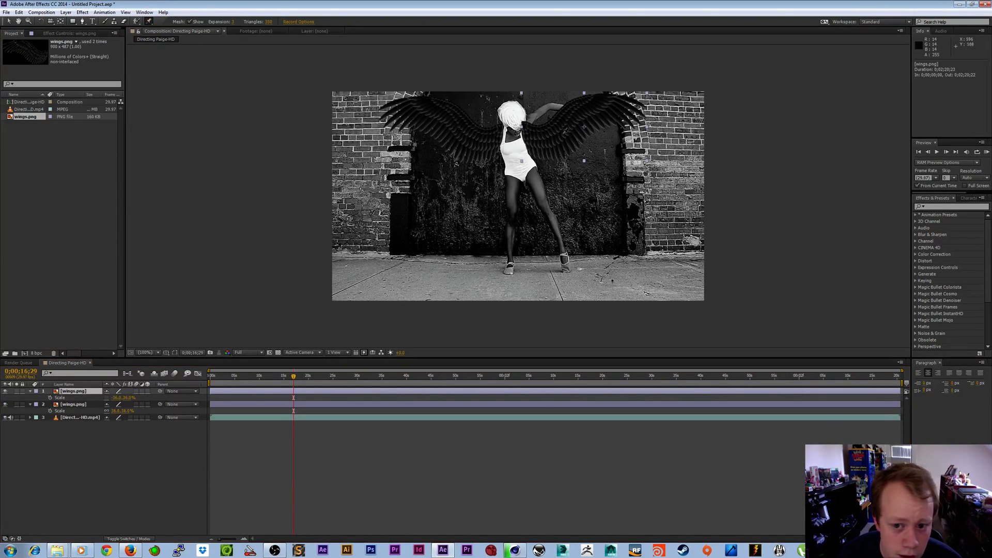
scroll(523, 126, up, 2)
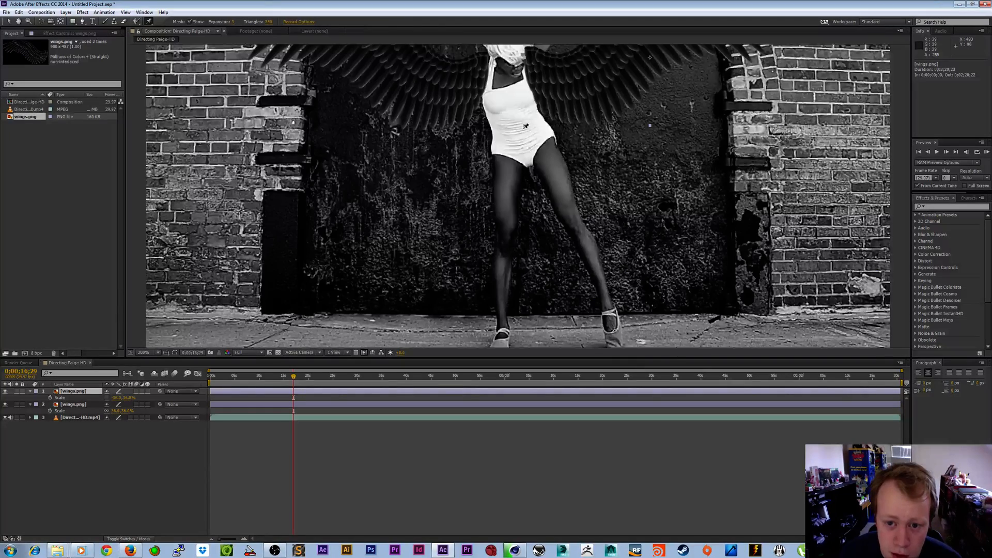
drag(523, 127, 403, 194)
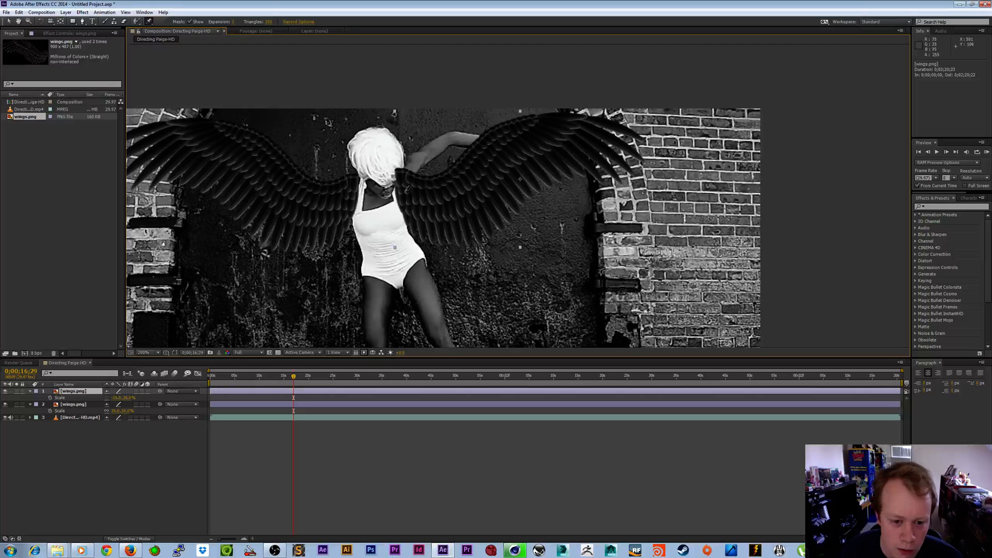
drag(415, 195, 410, 179)
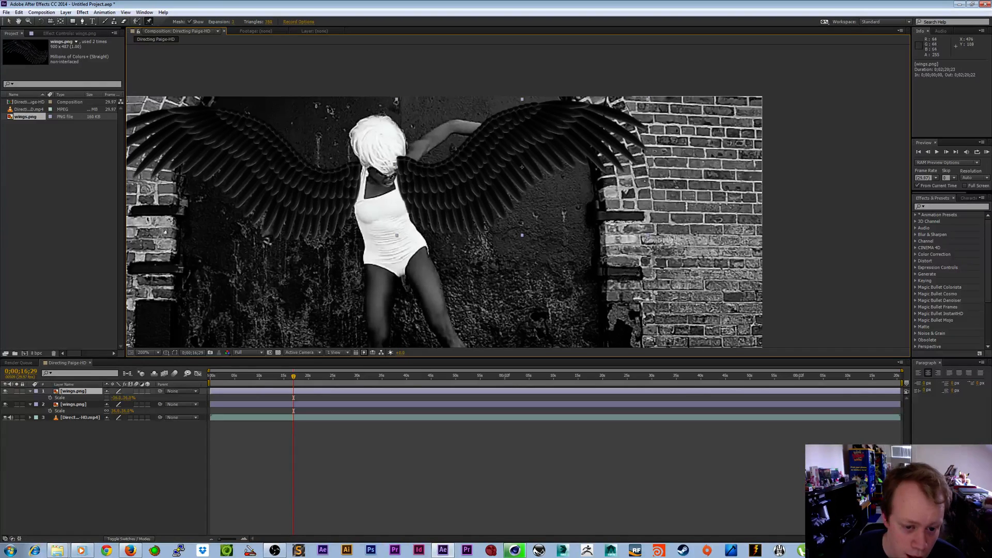
click(397, 180)
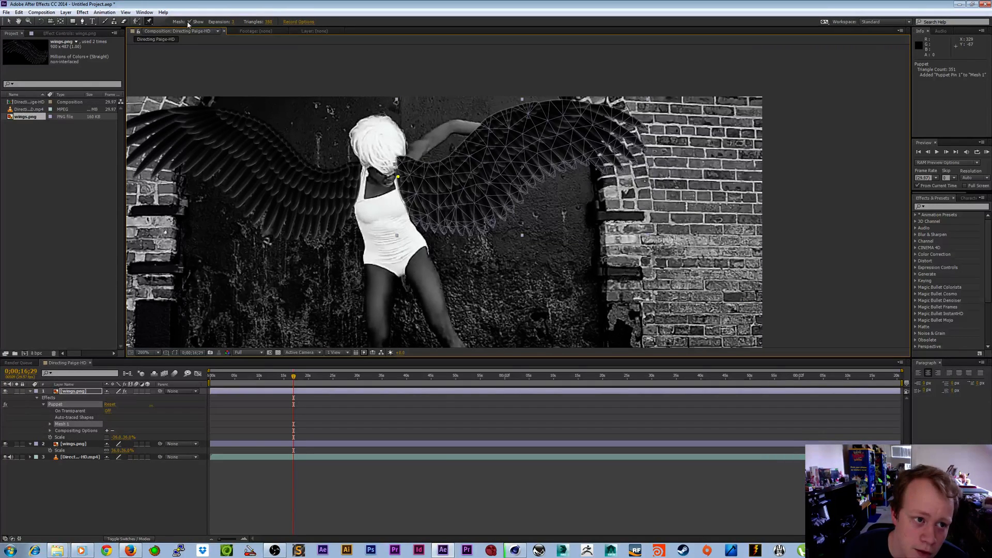
Add pins at the right wing tip, mid-wing and top, toggling the mesh outline to check coverage.
click(189, 23)
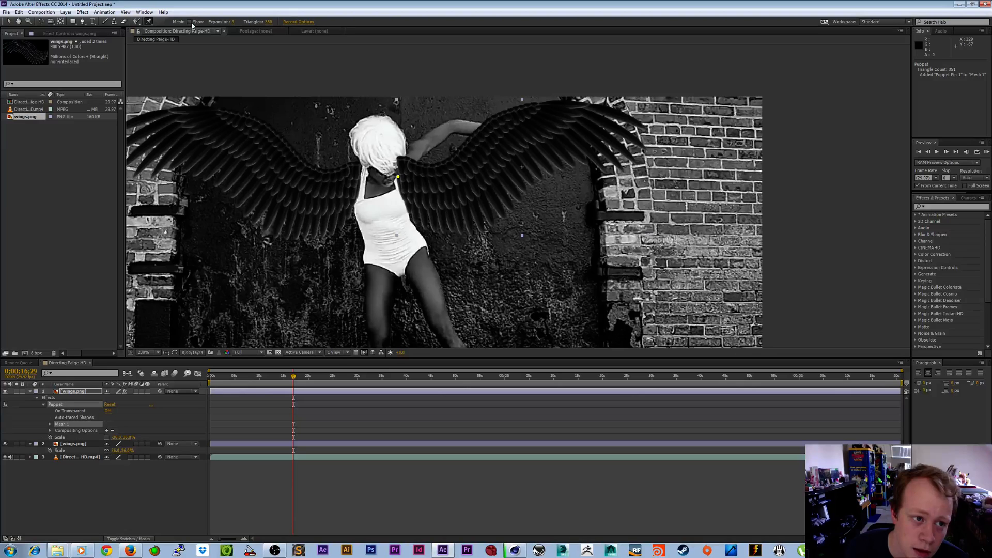
click(190, 23)
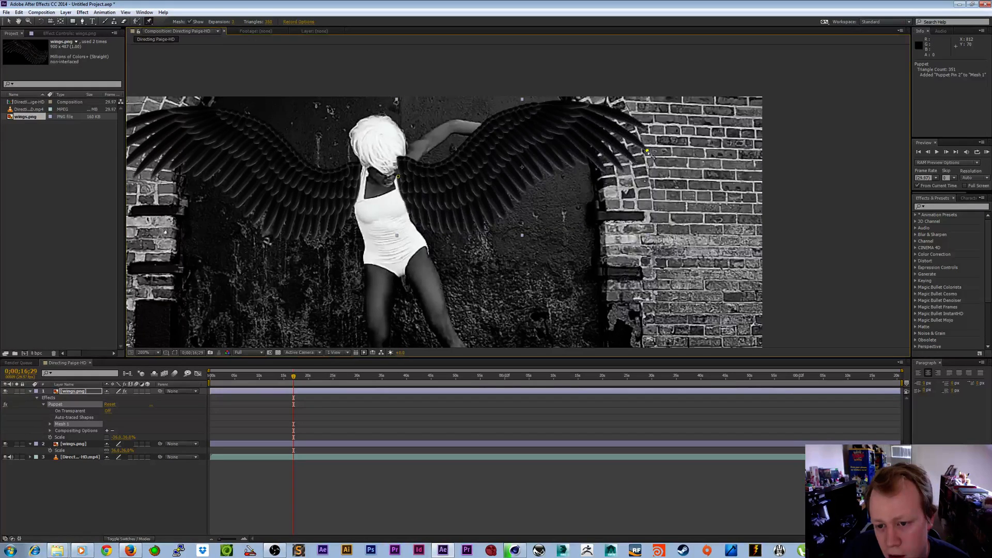
click(649, 152)
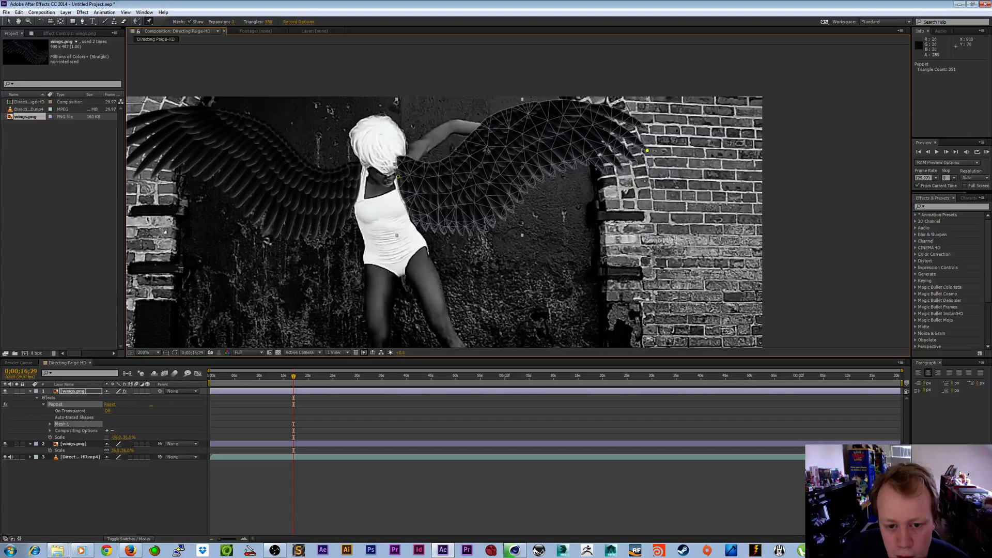
click(483, 150)
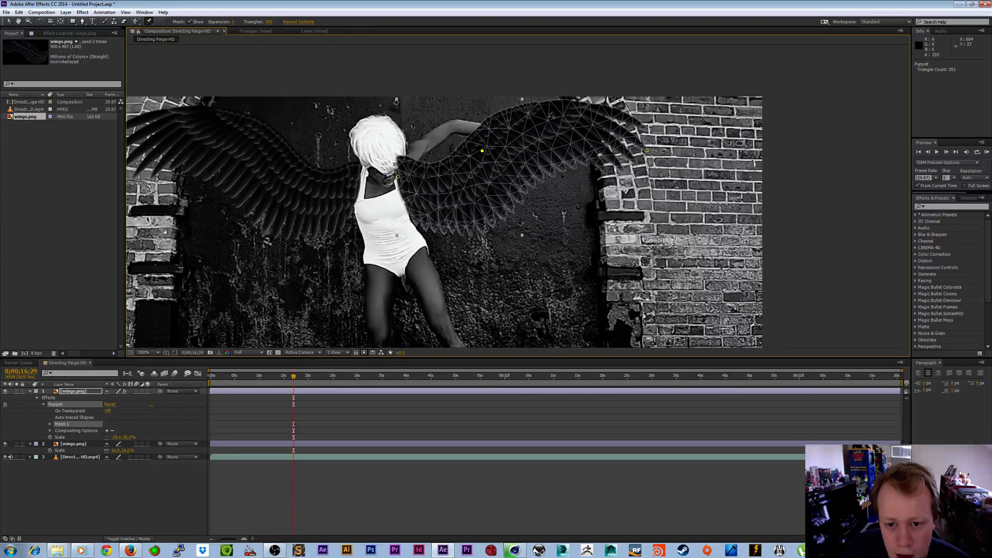
click(548, 117)
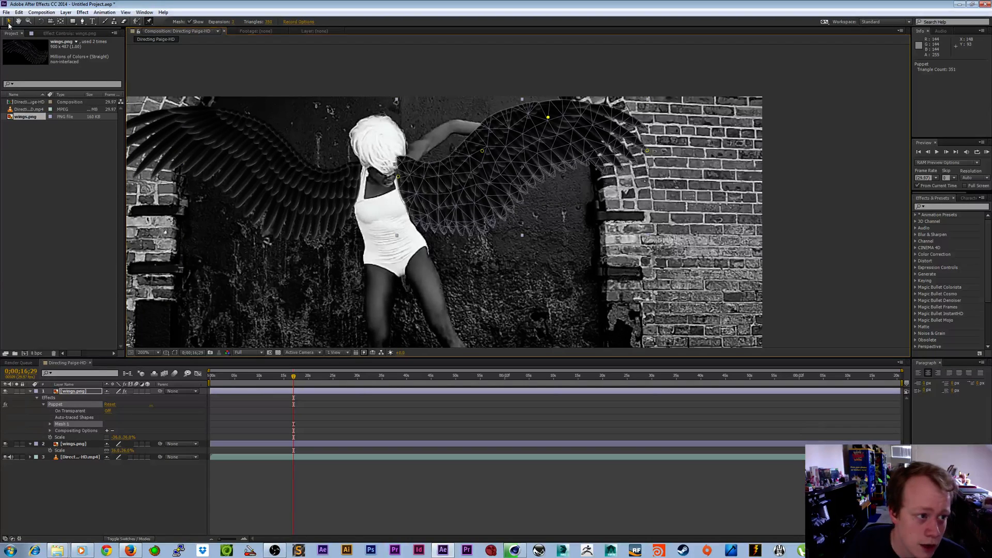
click(10, 22)
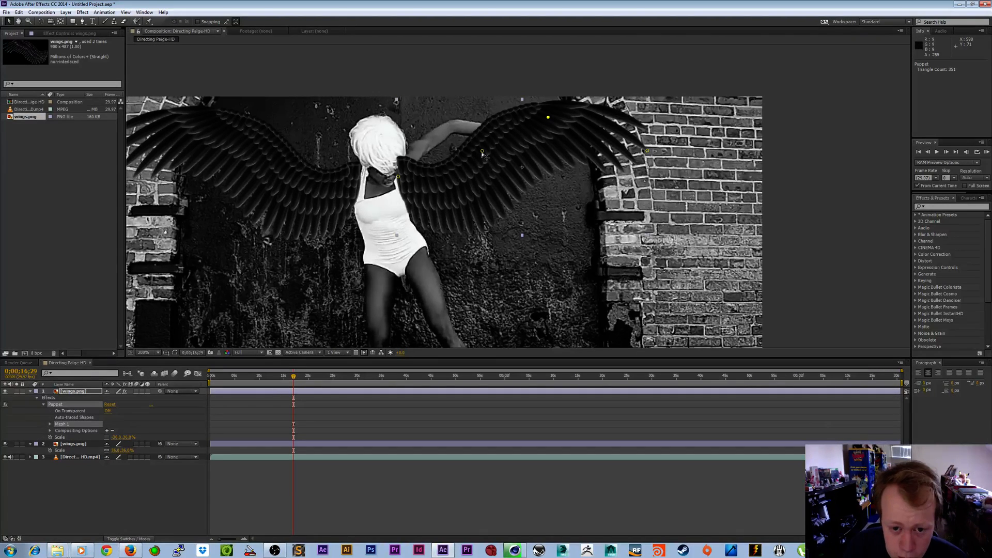
Bend the right wing by moving a pin and expand Mesh 1 > Deform to review its four pins.
click(482, 152)
drag(482, 151, 449, 127)
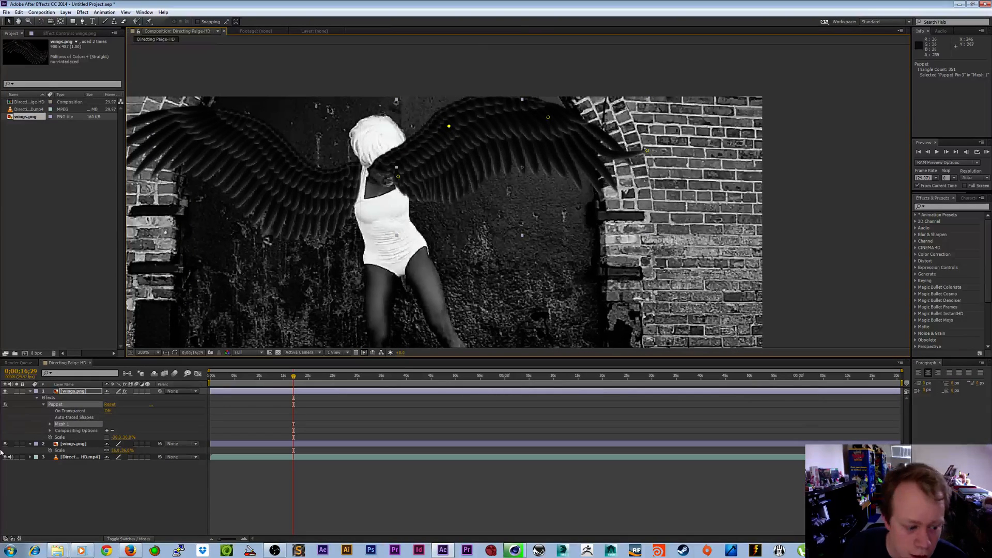
click(50, 423)
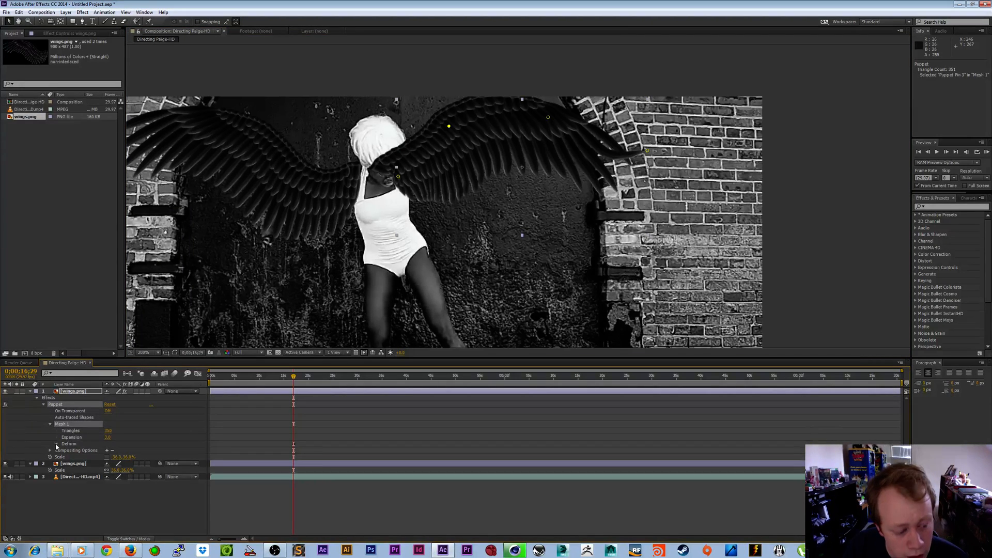
click(57, 447)
click(85, 452)
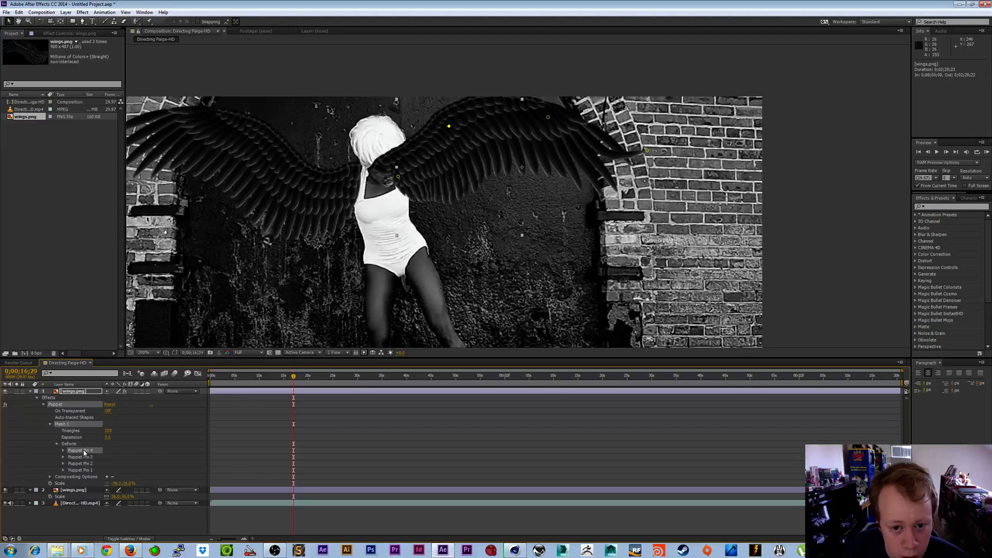
click(79, 458)
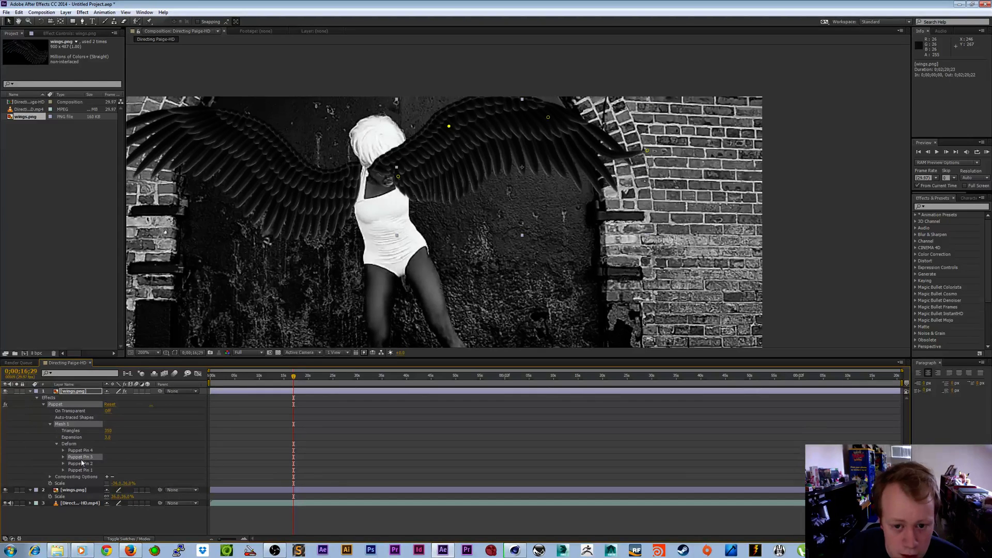
click(86, 465)
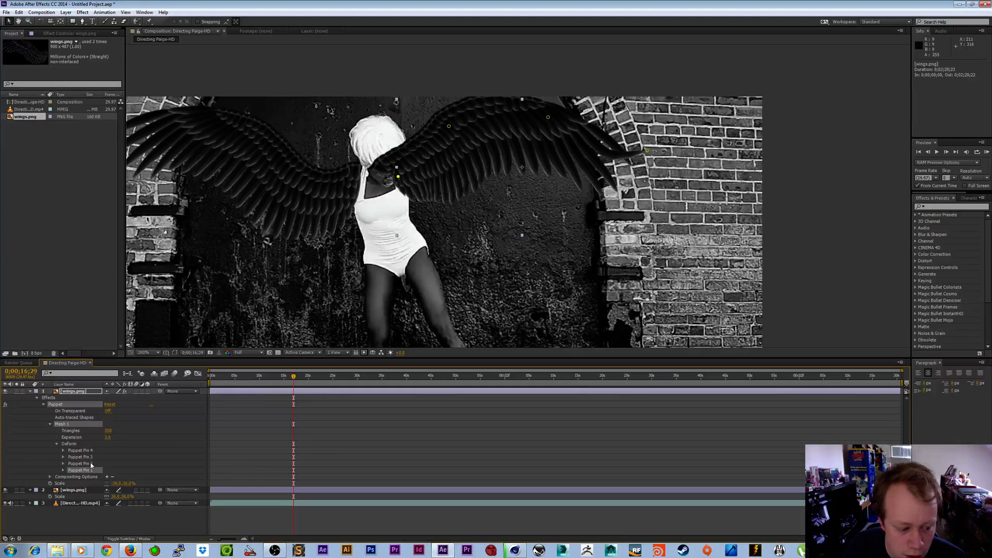
click(90, 465)
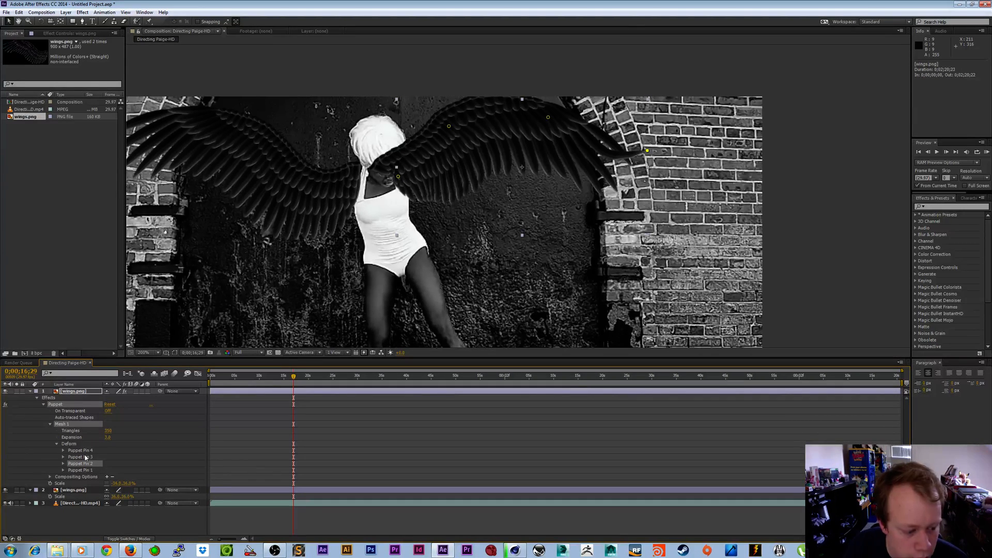
click(85, 457)
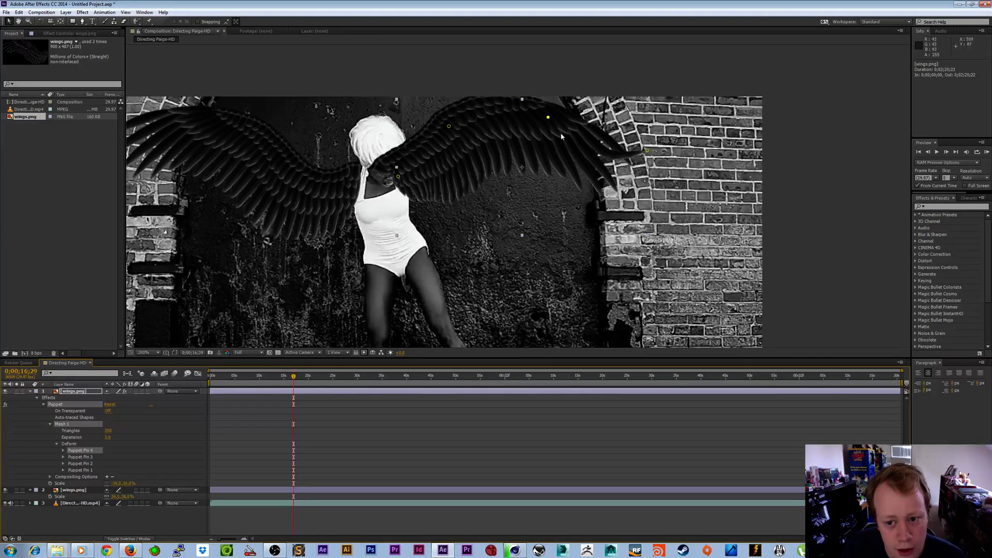
Pull the wing tip down and left and nudge Puppet Pin 2's position value.
drag(648, 152, 620, 191)
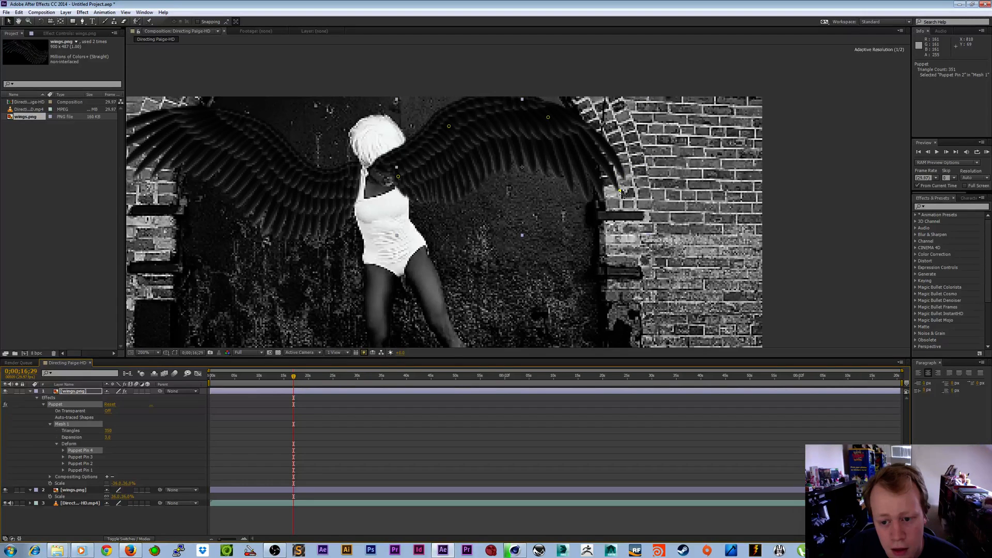
click(81, 463)
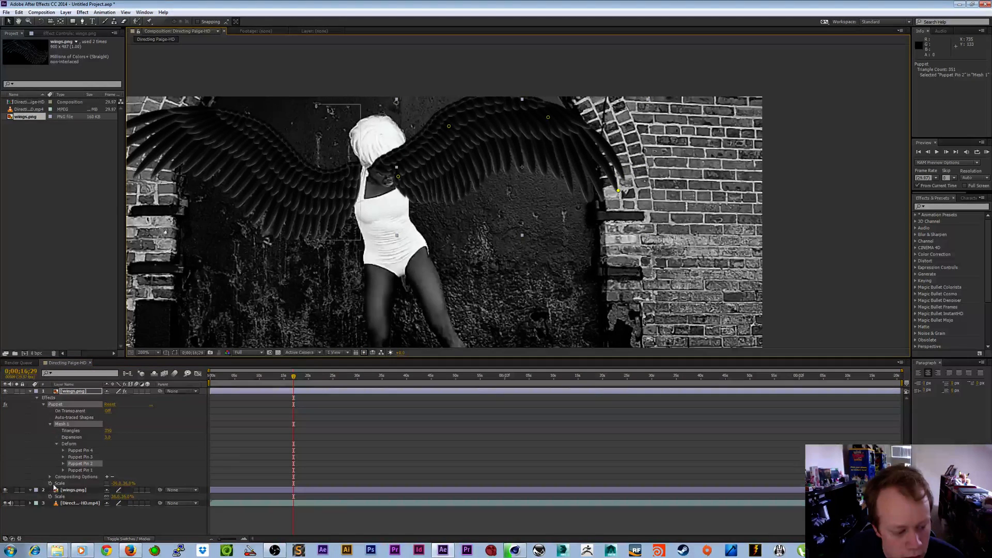
click(64, 464)
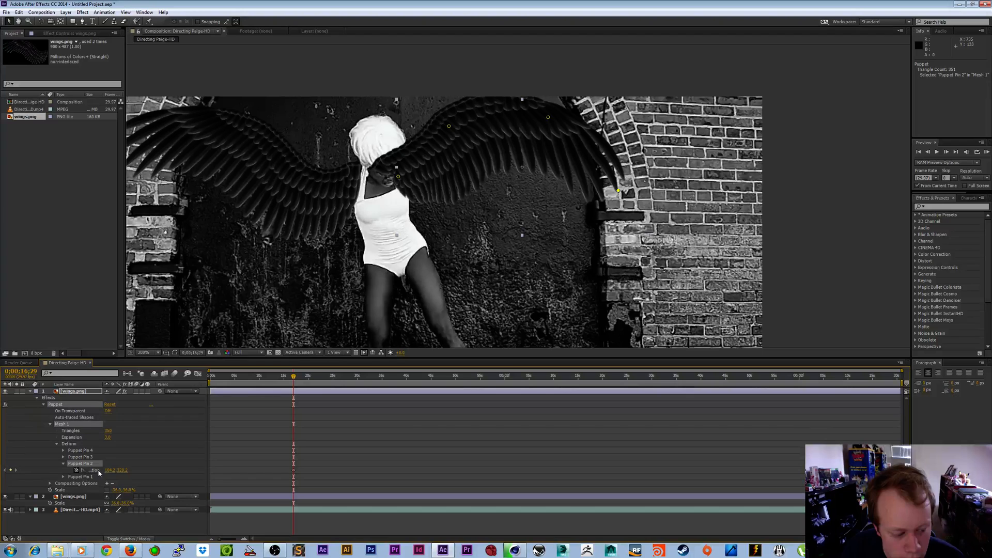
drag(109, 473, 114, 472)
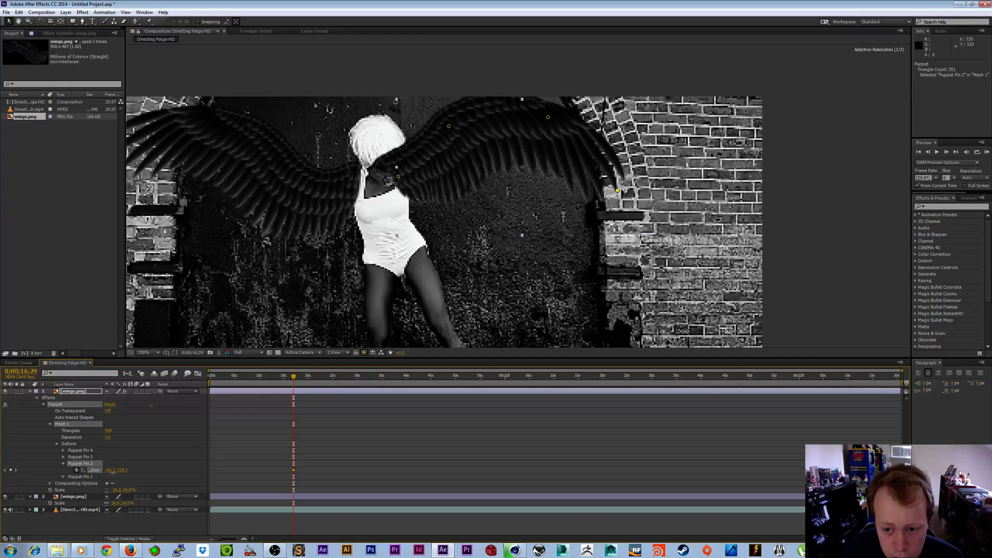
click(64, 465)
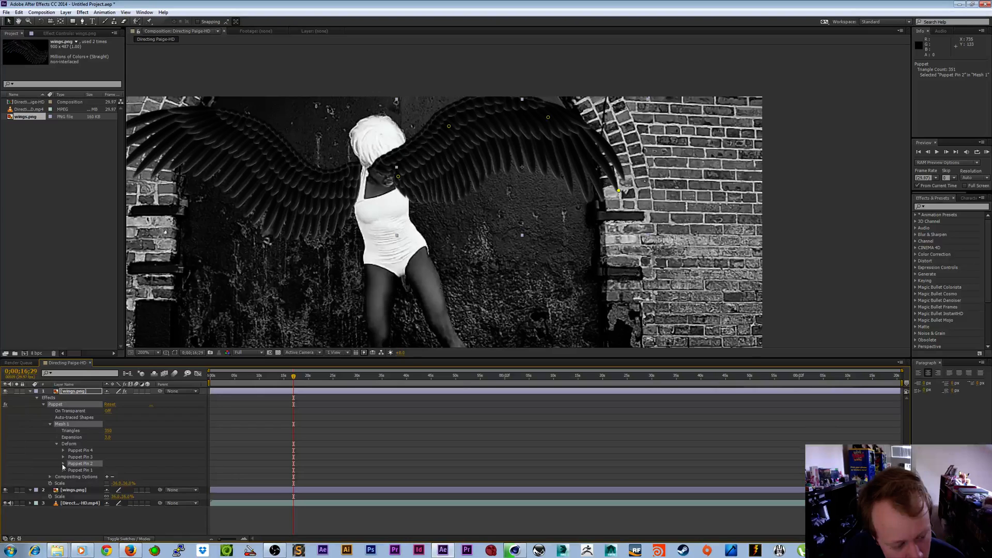
click(49, 478)
click(48, 478)
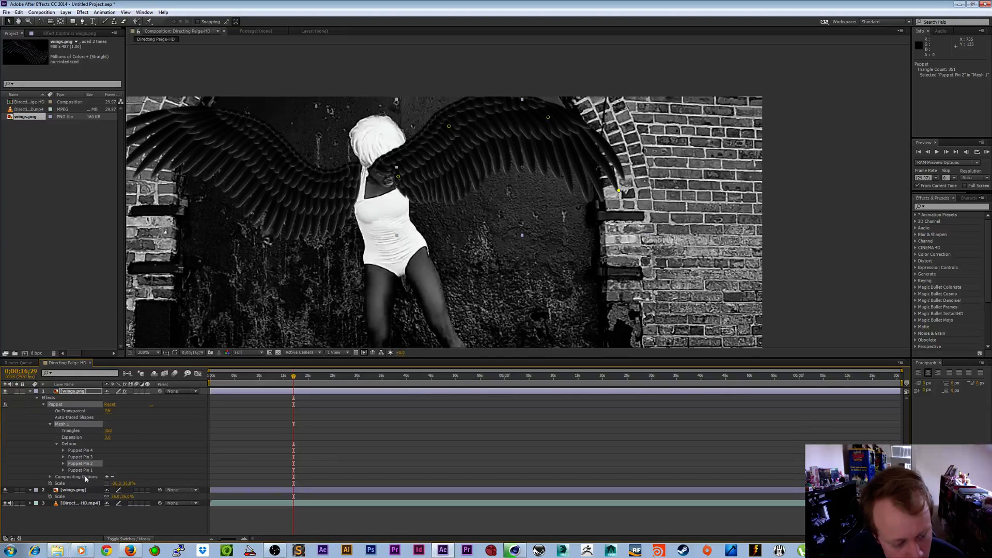
Set the Puppet effect's Effect Opacity back to 100% and stretch the right wing upward with a pin.
click(48, 479)
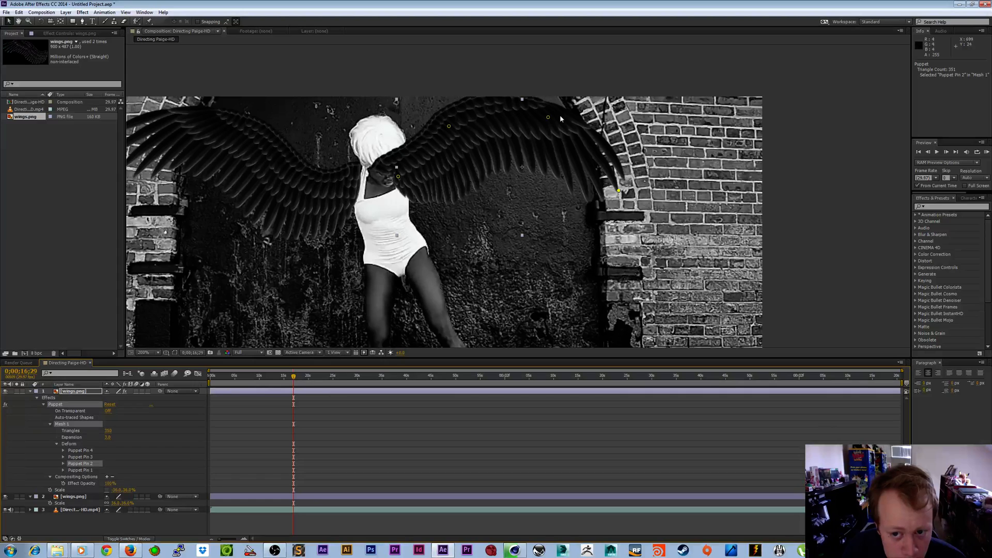
click(110, 483)
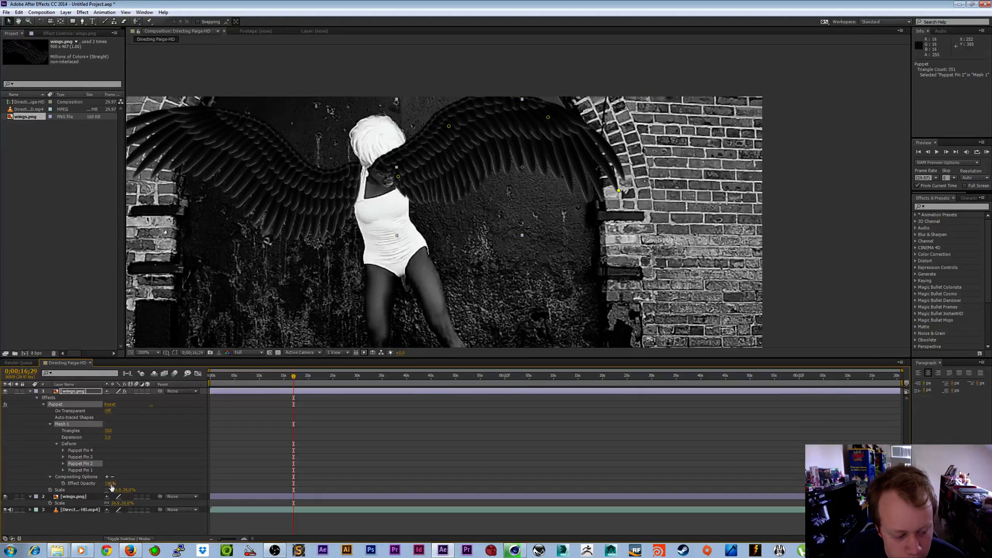
text(50)
key(Return)
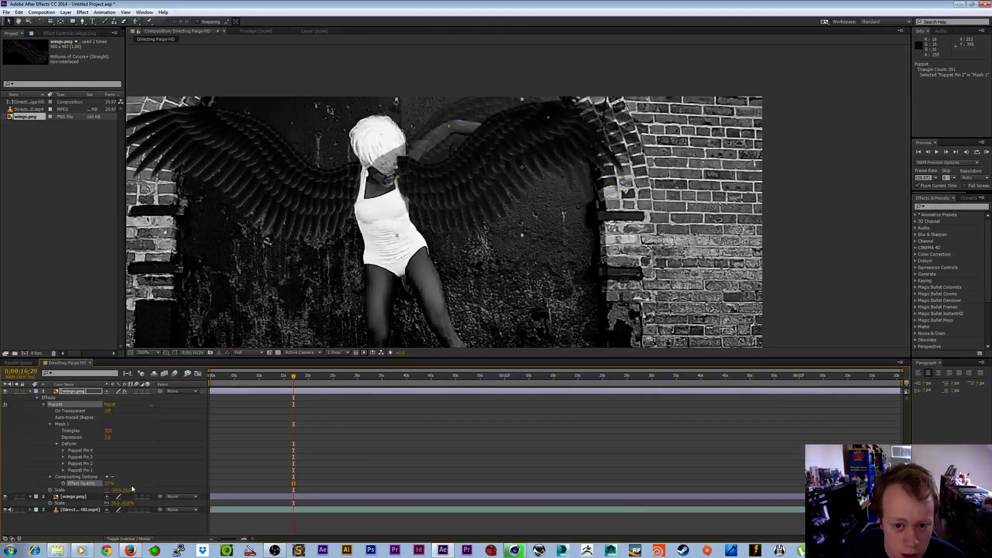
click(109, 483)
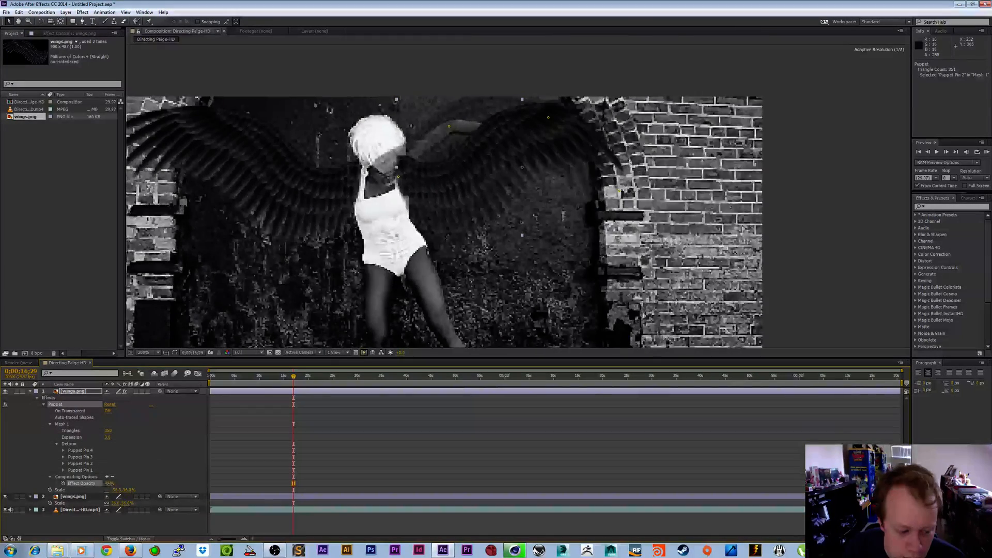
text(100)
key(Return)
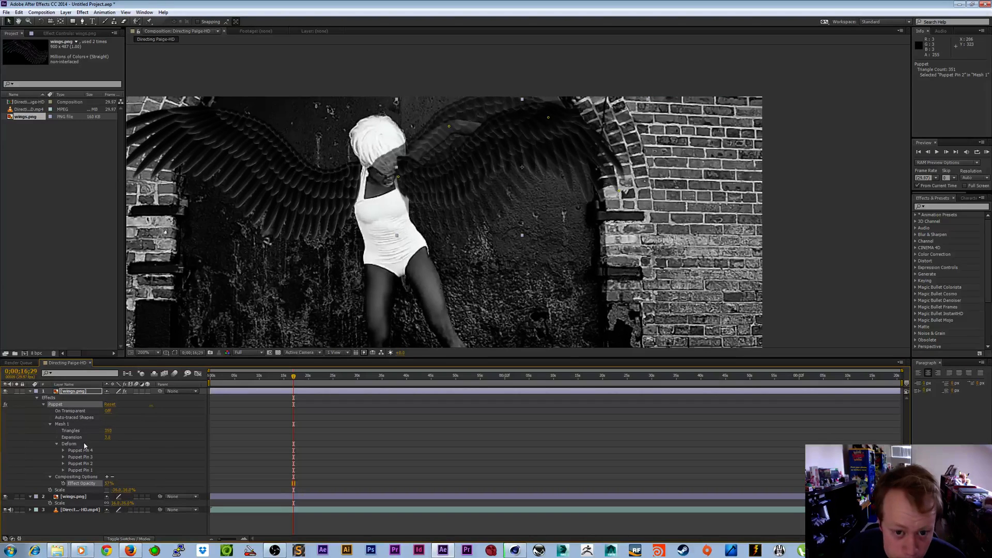
drag(109, 483, 148, 482)
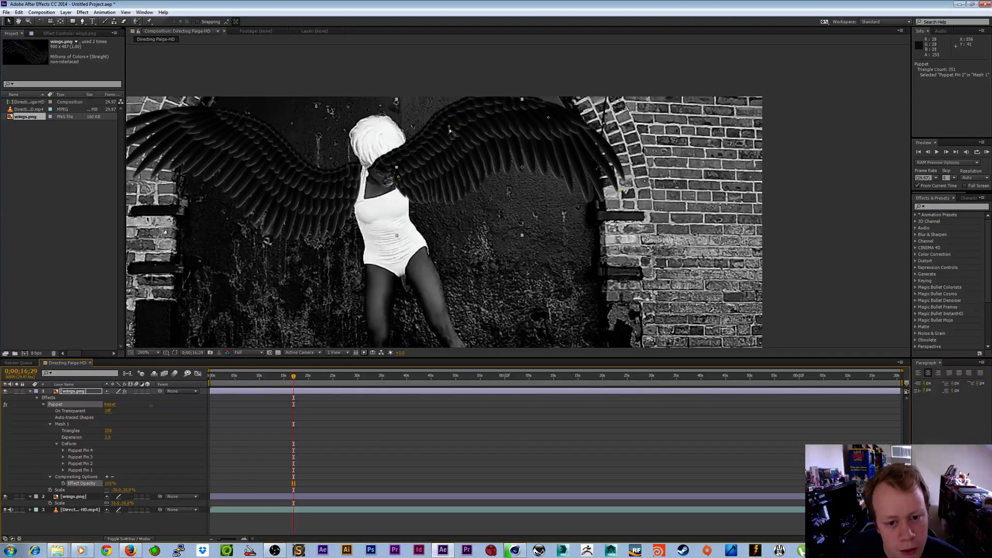
drag(449, 131, 445, 125)
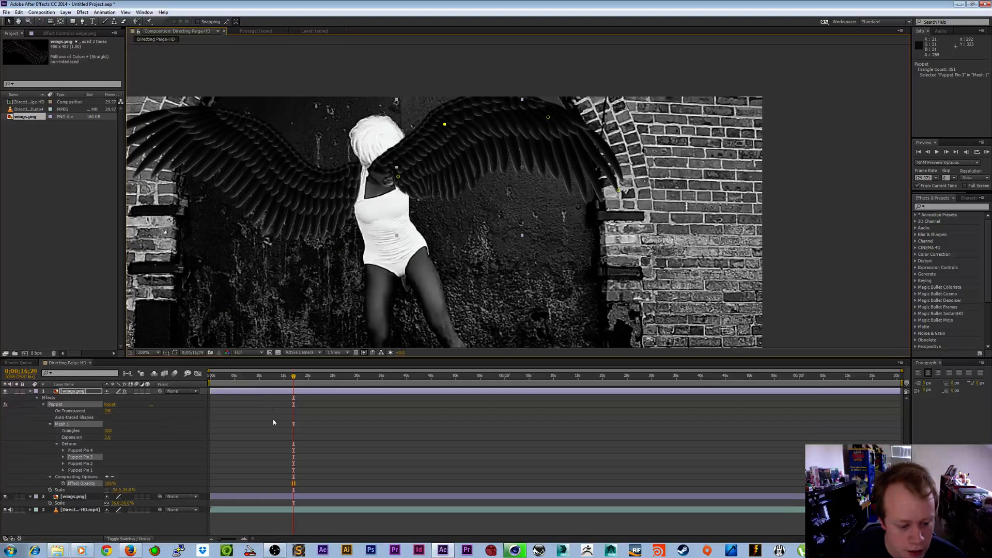
Show the animated pin positions with U and move the playhead to 0;00;18;09.
click(64, 451)
click(65, 452)
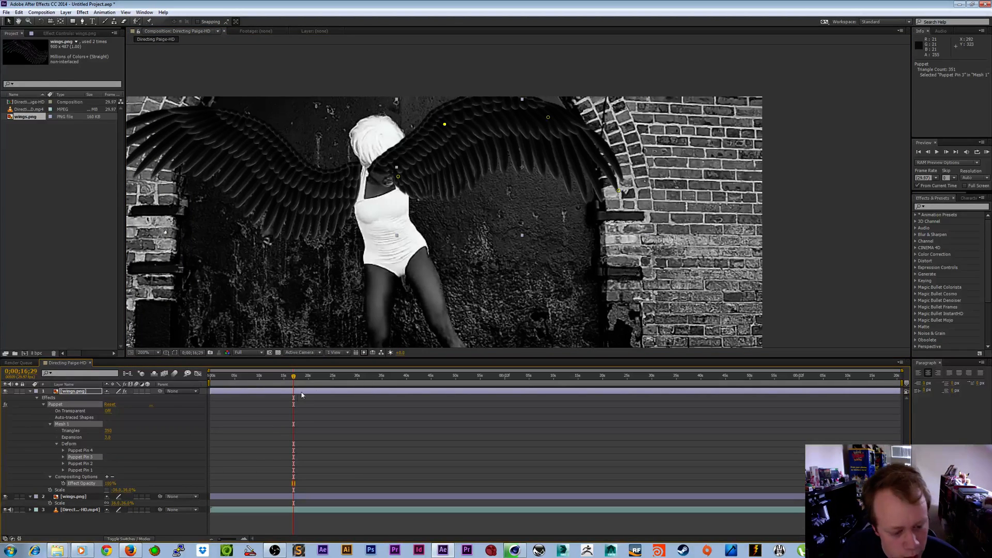
key(u)
key(u)
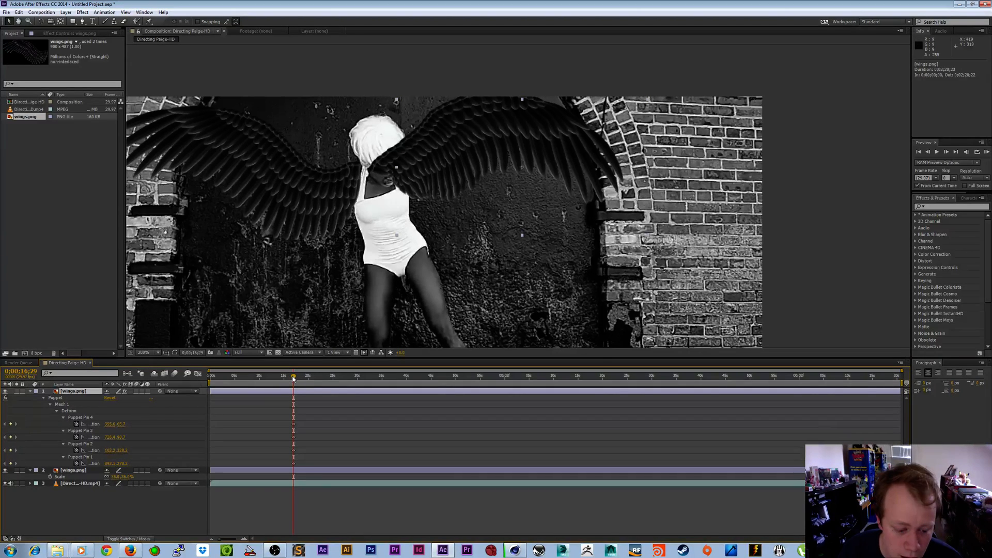
drag(293, 378, 300, 378)
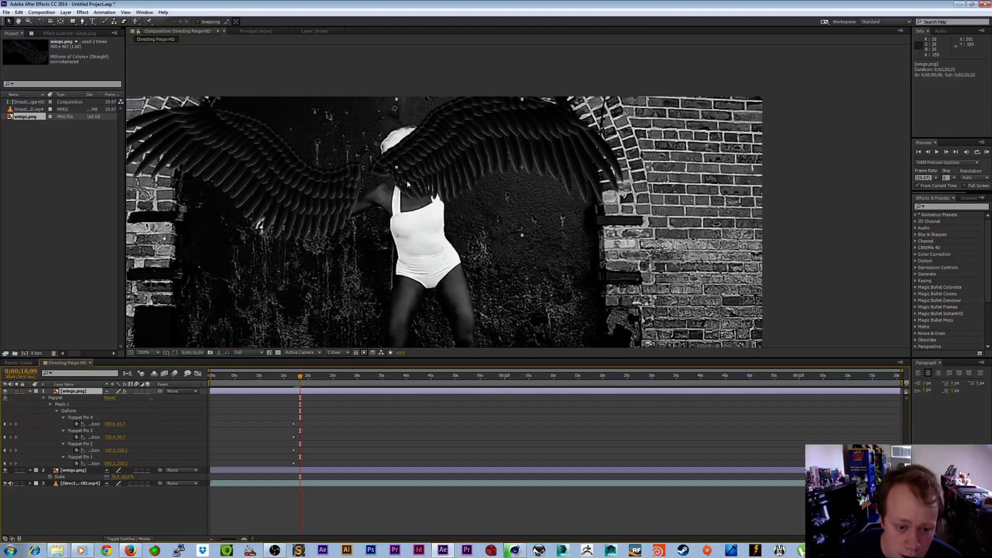
click(64, 398)
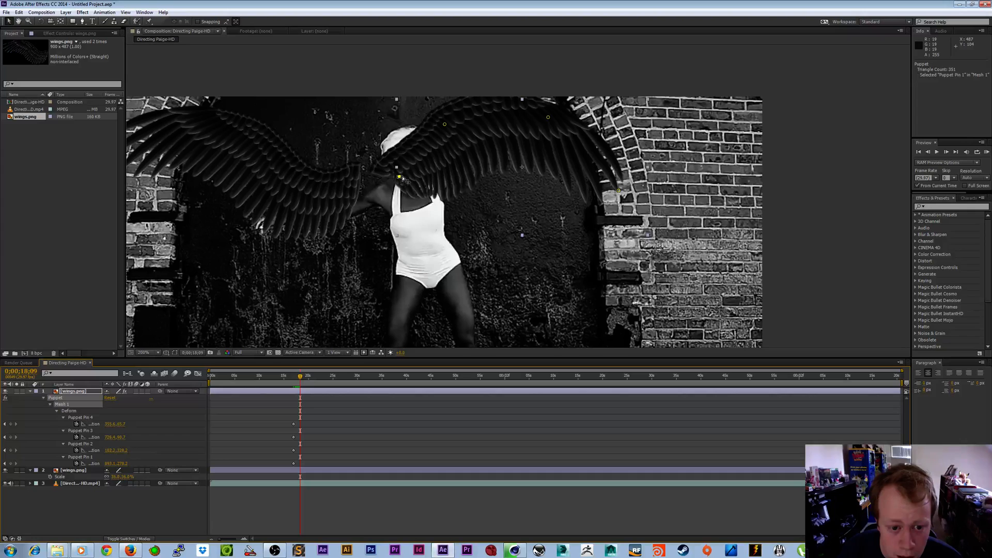
Push the right wing up and outward with its pins, undoing a couple of misplaced moves.
drag(399, 177, 420, 177)
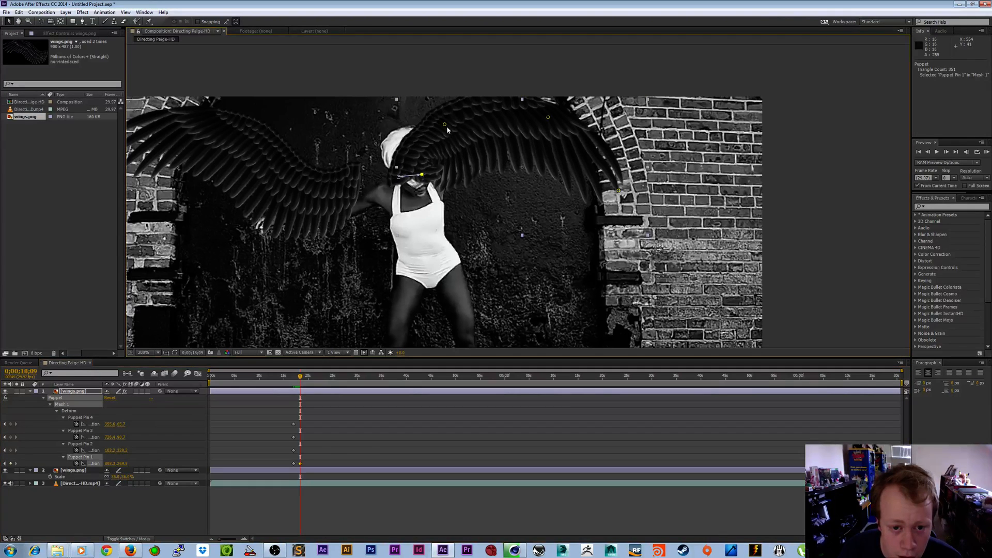
drag(443, 124, 500, 136)
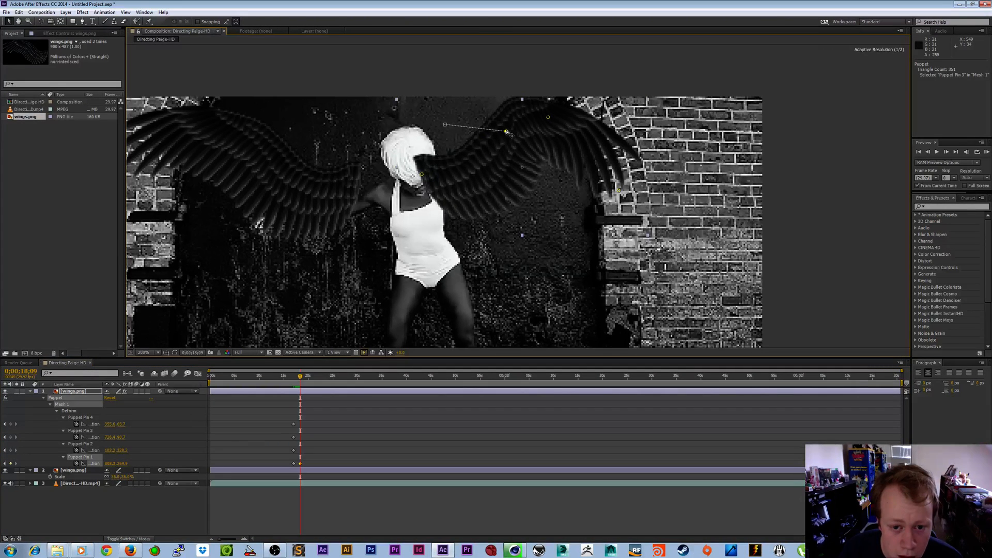
click(551, 115)
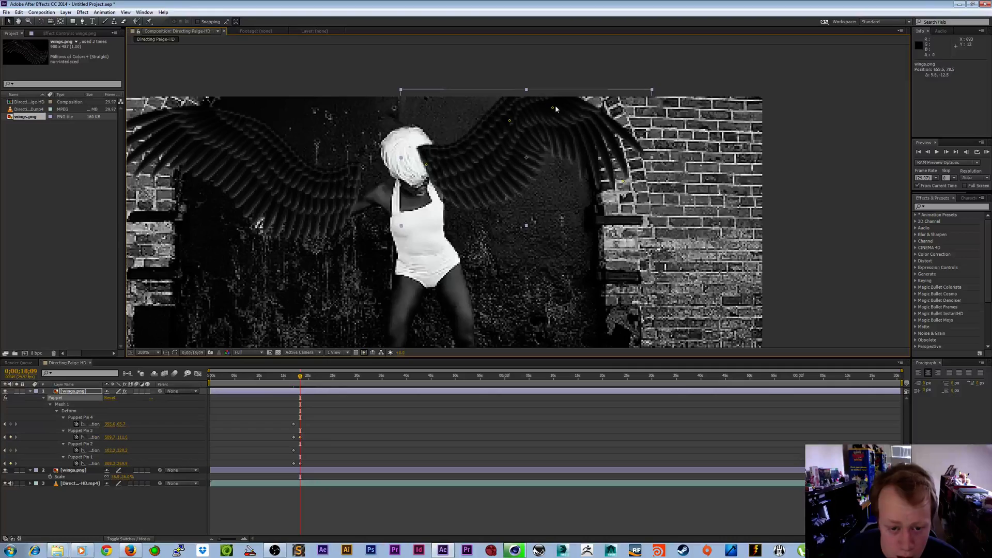
key(ctrl+z)
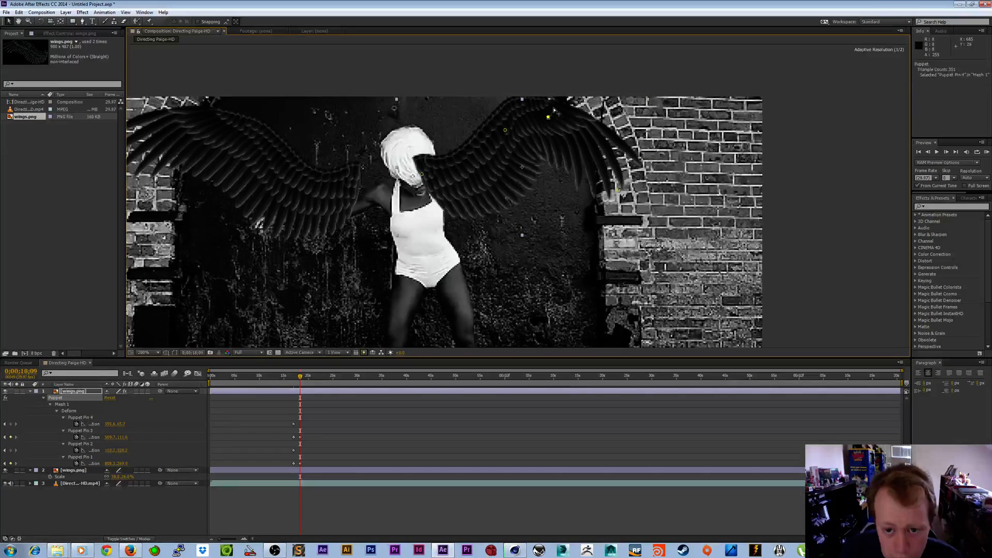
drag(551, 117, 553, 103)
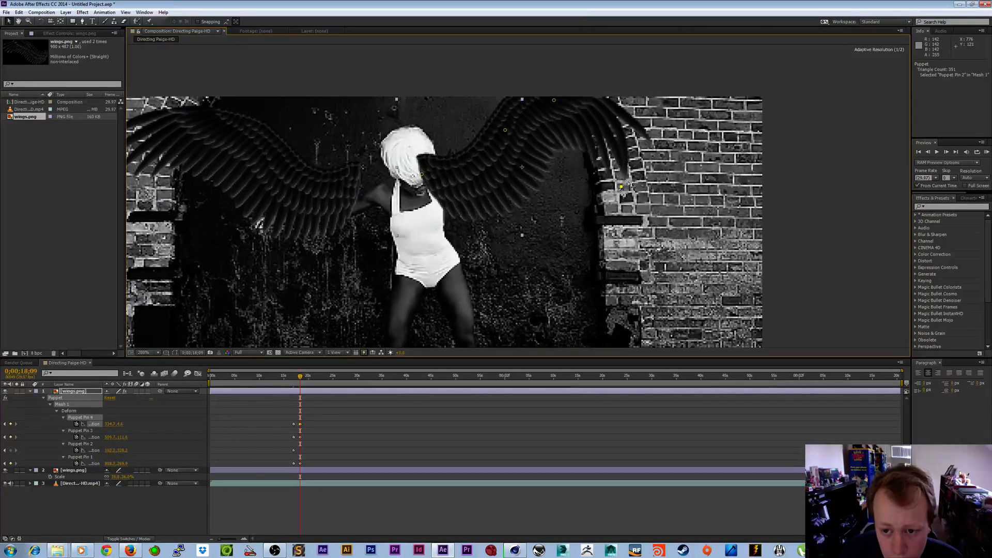
drag(619, 191, 652, 154)
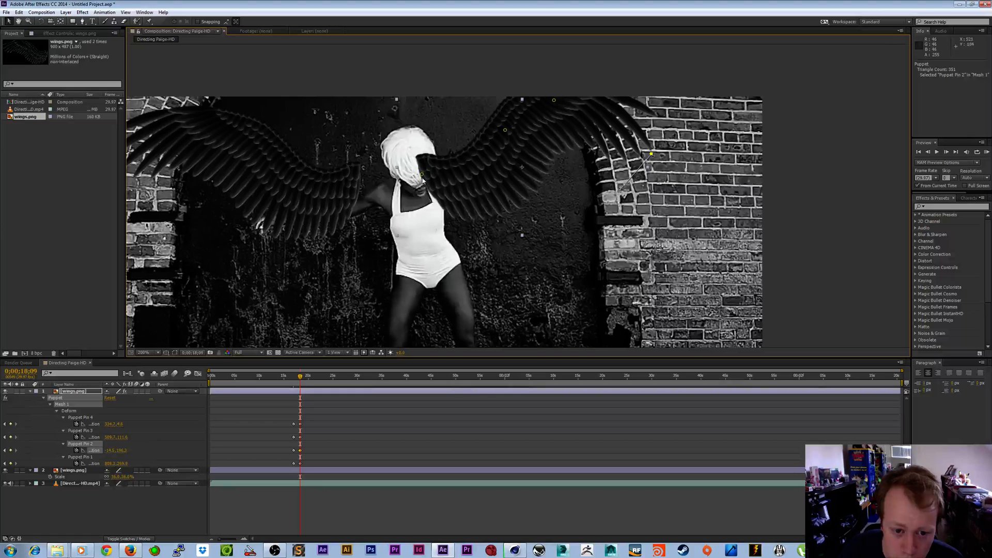
key(ctrl+z)
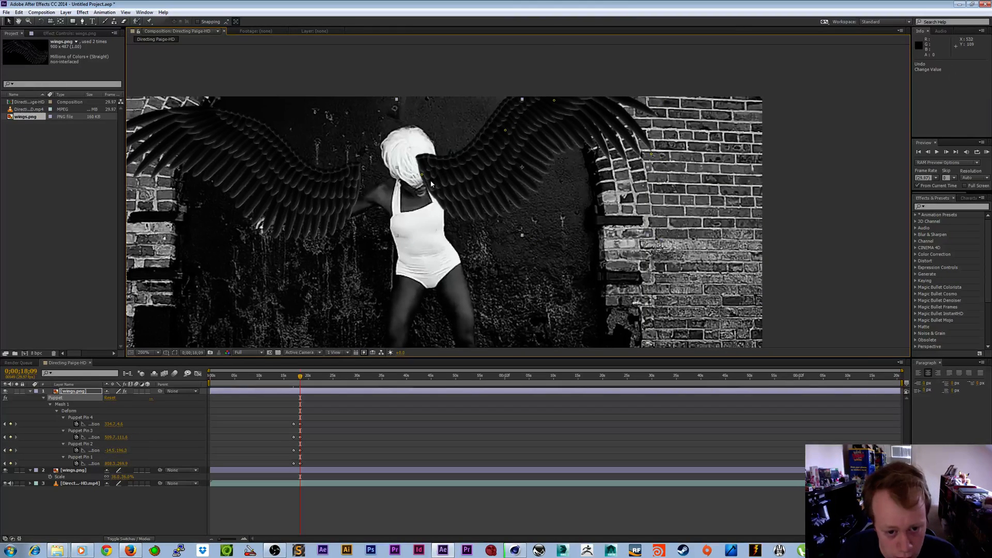
Refine the shoulder, top and wing-tip pins into the spread pose, keyframed at this frame.
click(423, 177)
drag(423, 177, 436, 187)
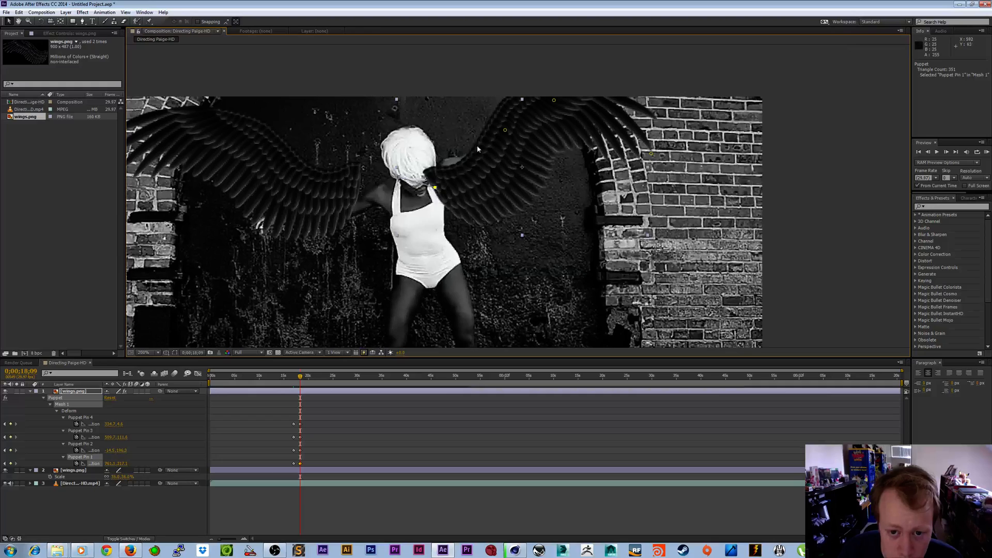
drag(505, 133, 481, 127)
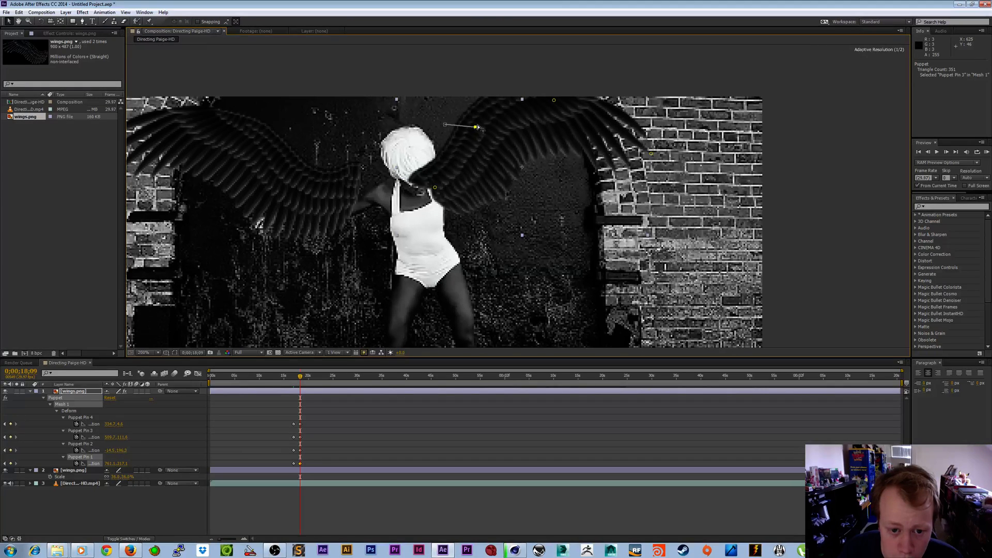
drag(543, 116, 555, 111)
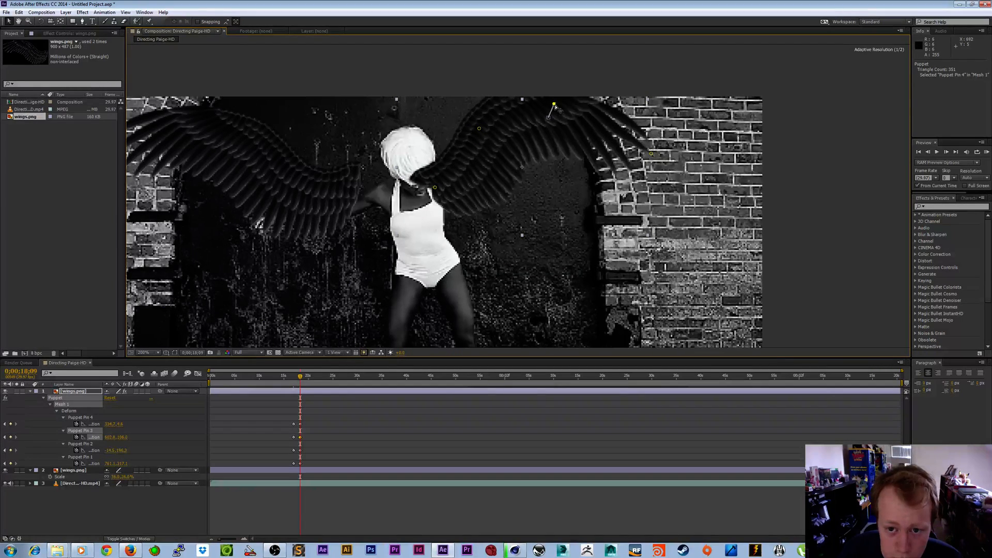
click(436, 190)
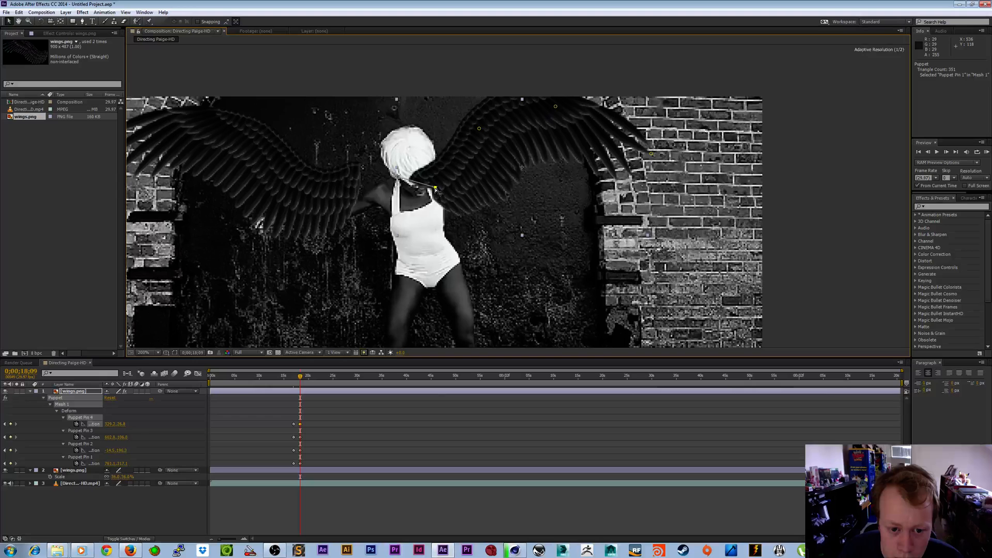
click(436, 190)
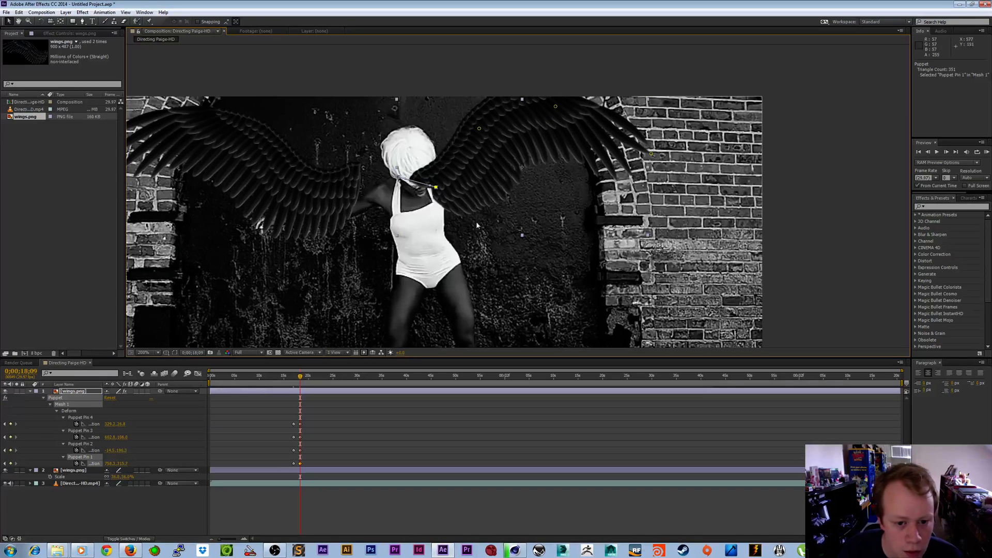
drag(652, 154, 640, 165)
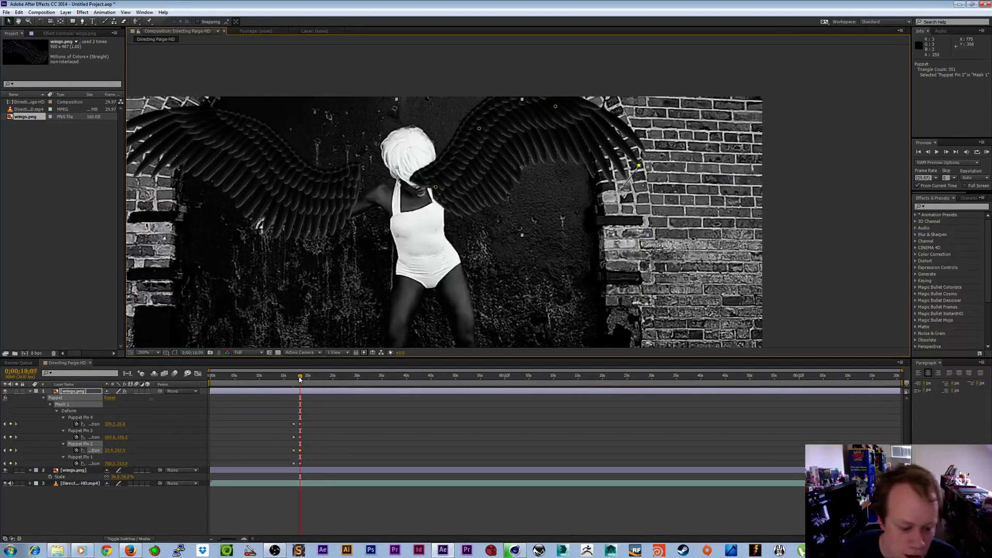
At an earlier frame, spread the right wing up and outward and scrub to preview the flap.
drag(299, 377, 297, 379)
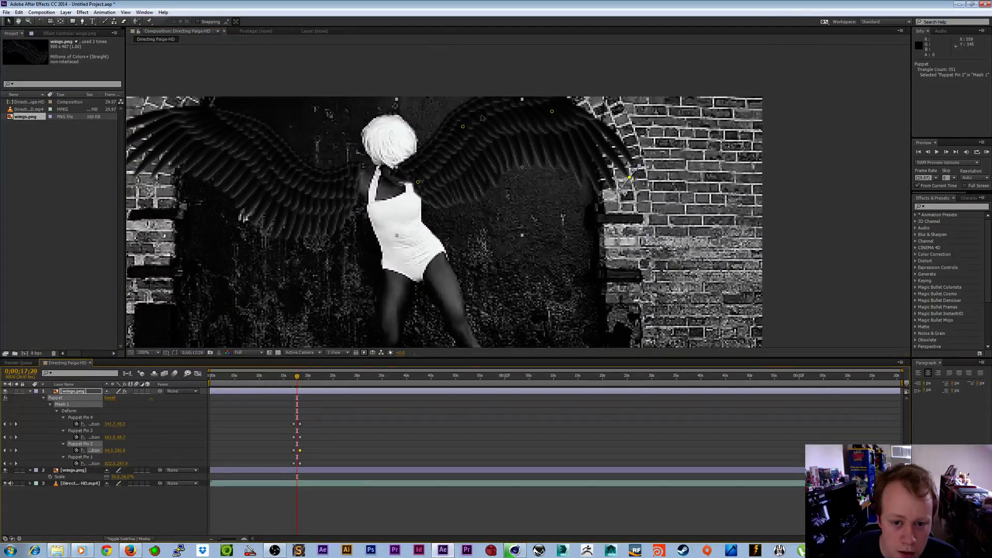
click(471, 128)
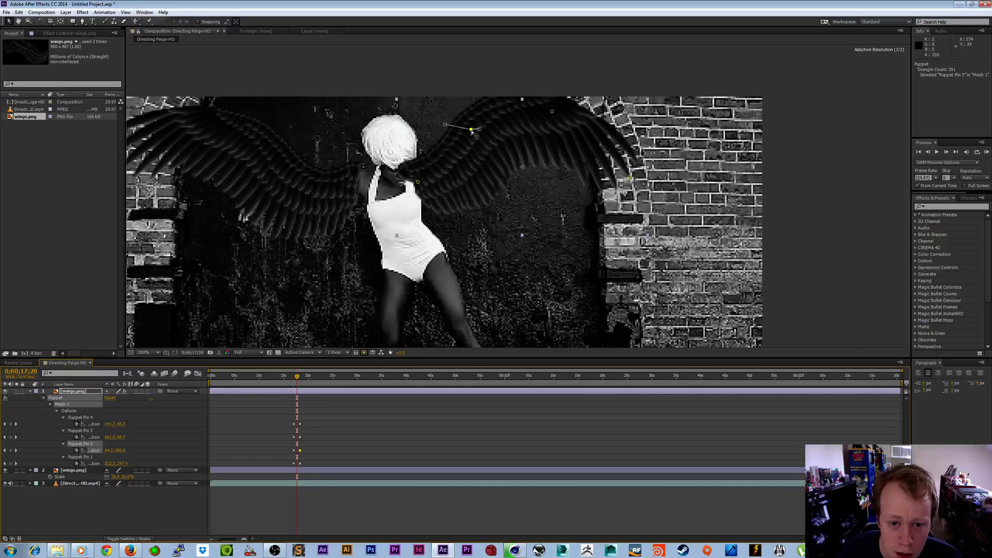
drag(471, 130, 553, 113)
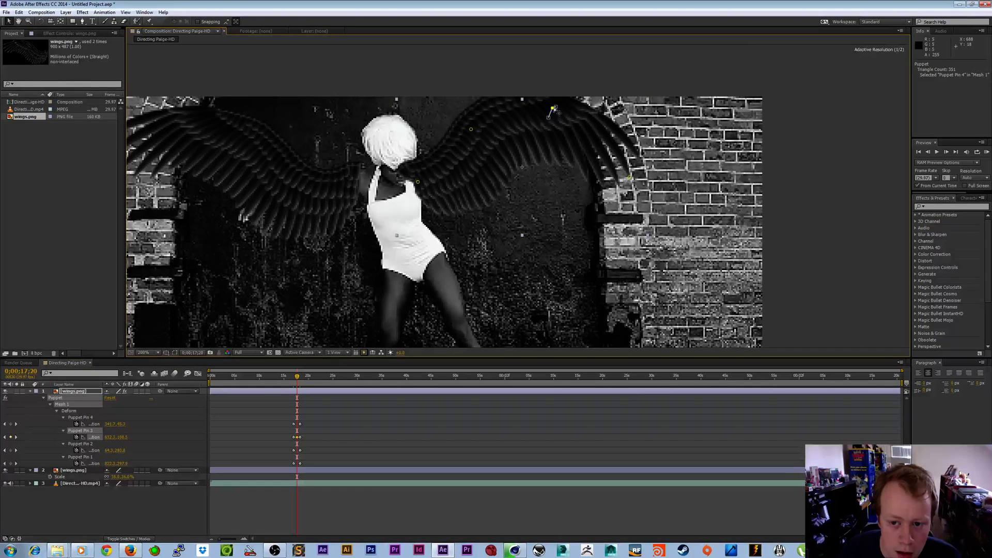
drag(630, 178, 632, 175)
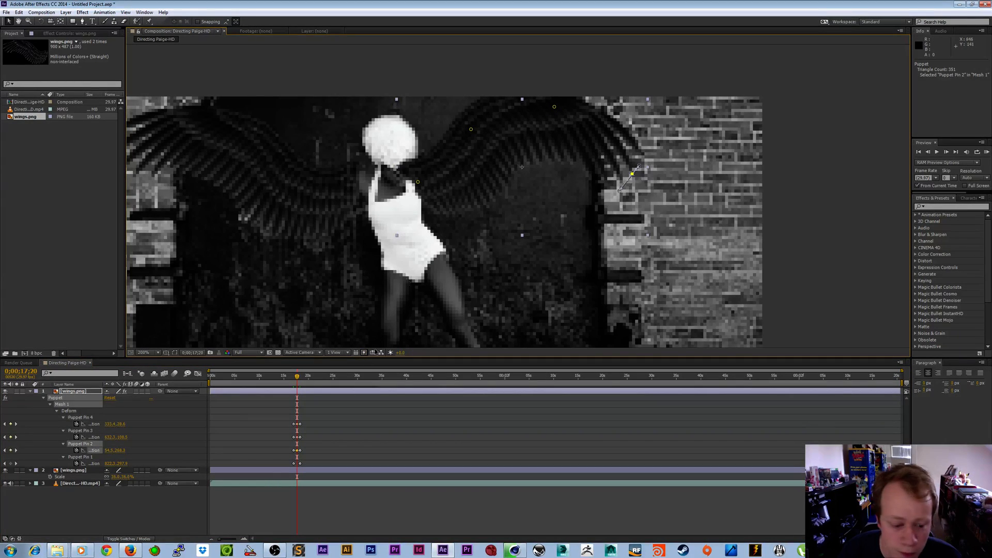
drag(297, 378, 292, 386)
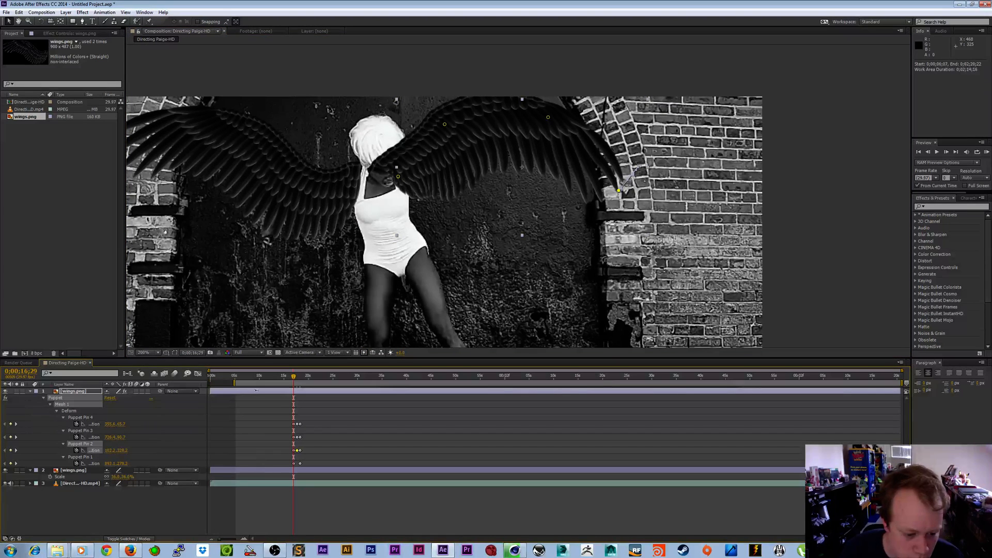
Set the work area around the wing-flap keyframes and trim the composition to it.
drag(212, 394, 291, 394)
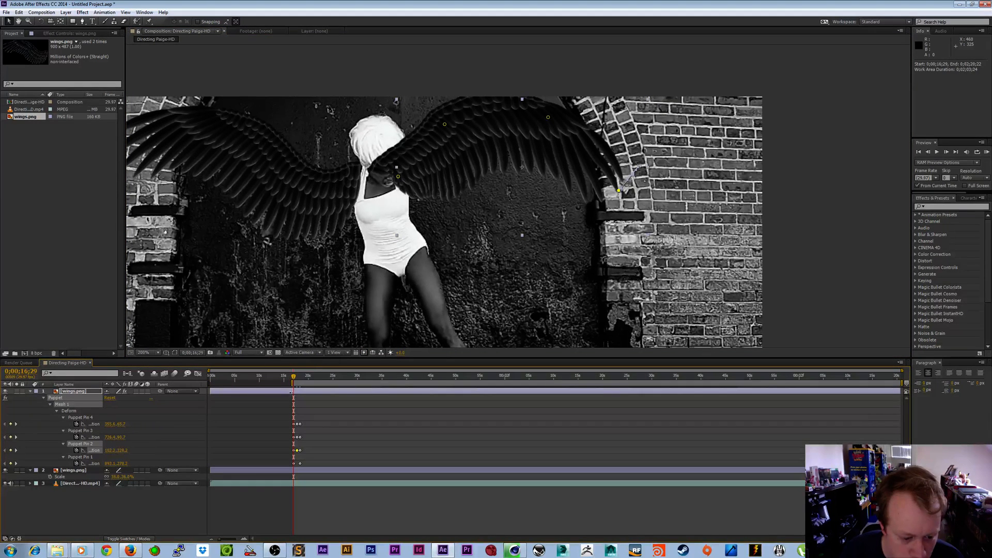
right_click(297, 385)
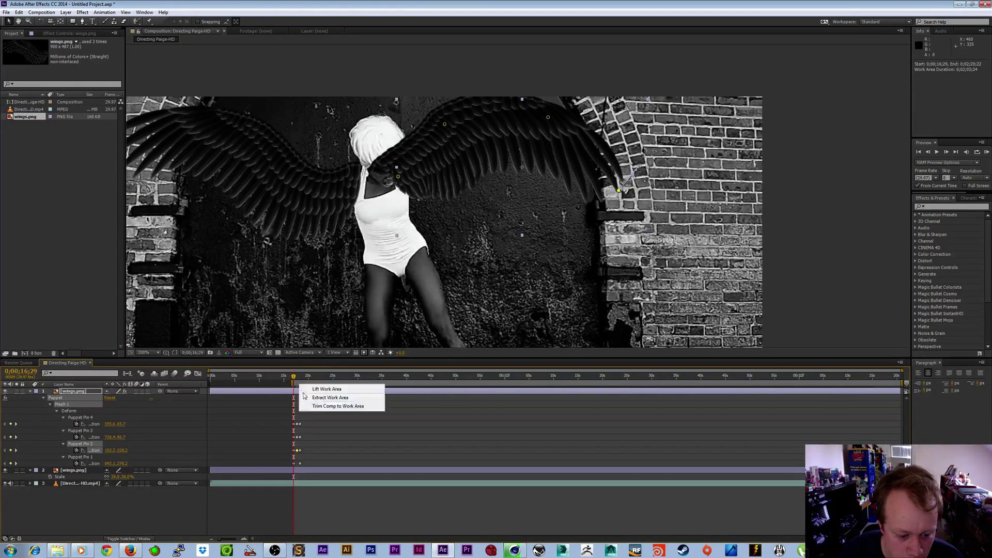
click(335, 408)
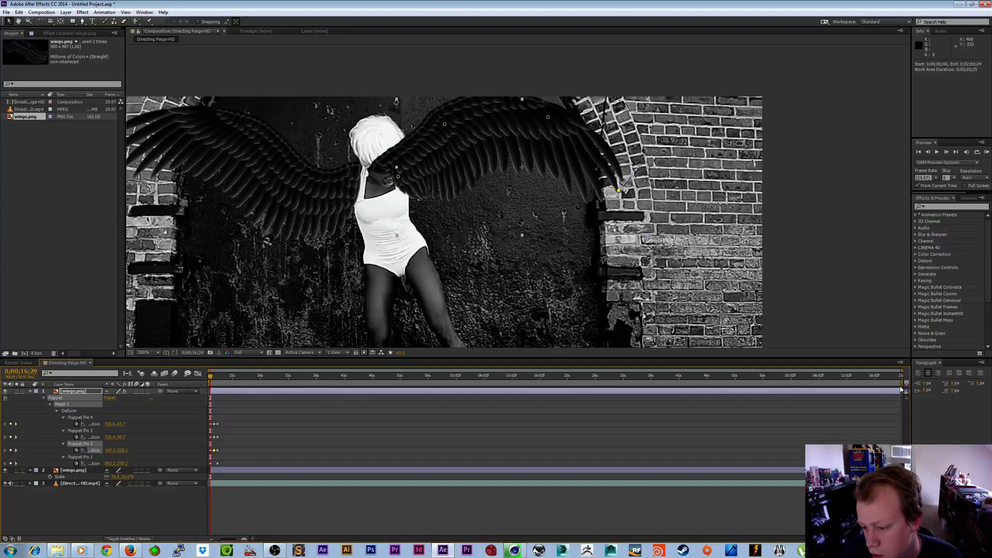
drag(903, 386, 237, 385)
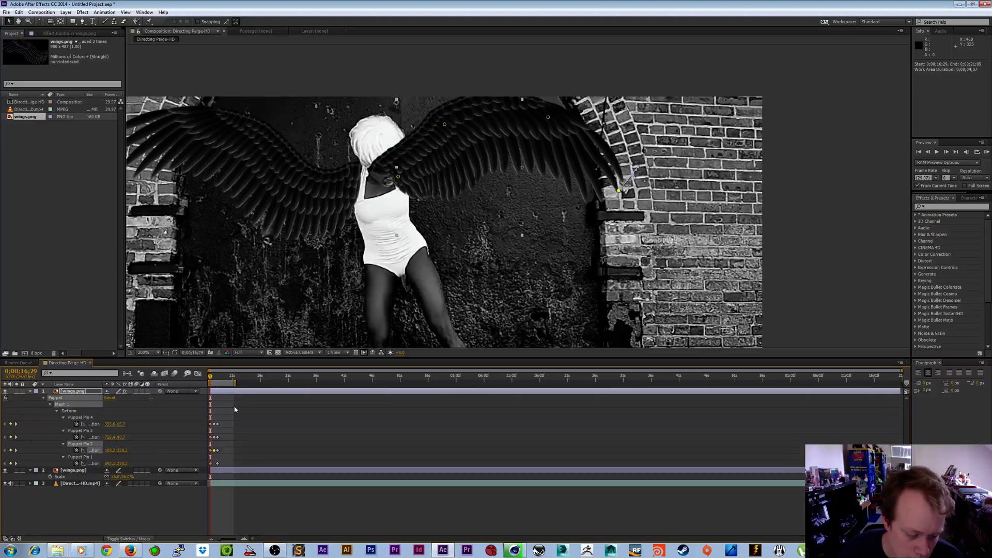
right_click(229, 383)
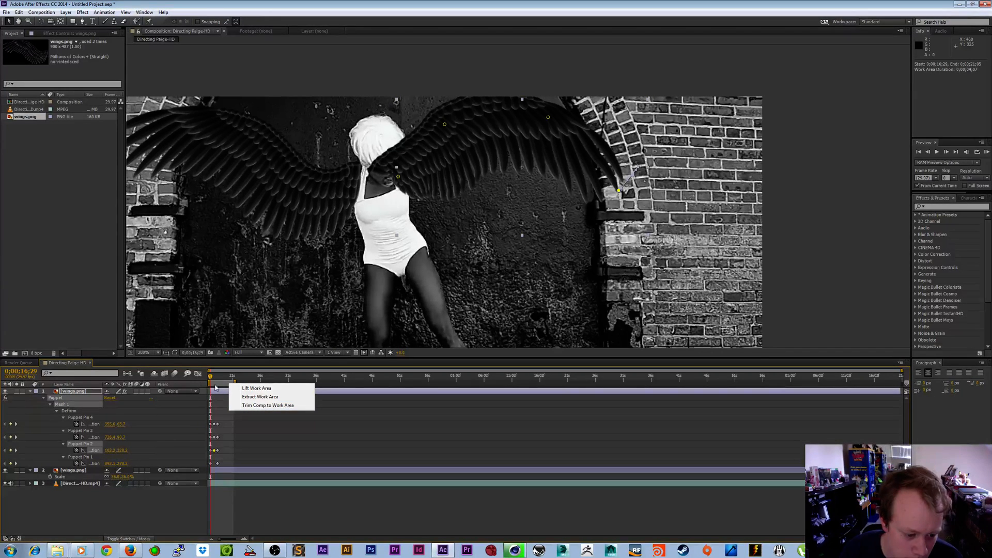
right_click(216, 377)
click(256, 406)
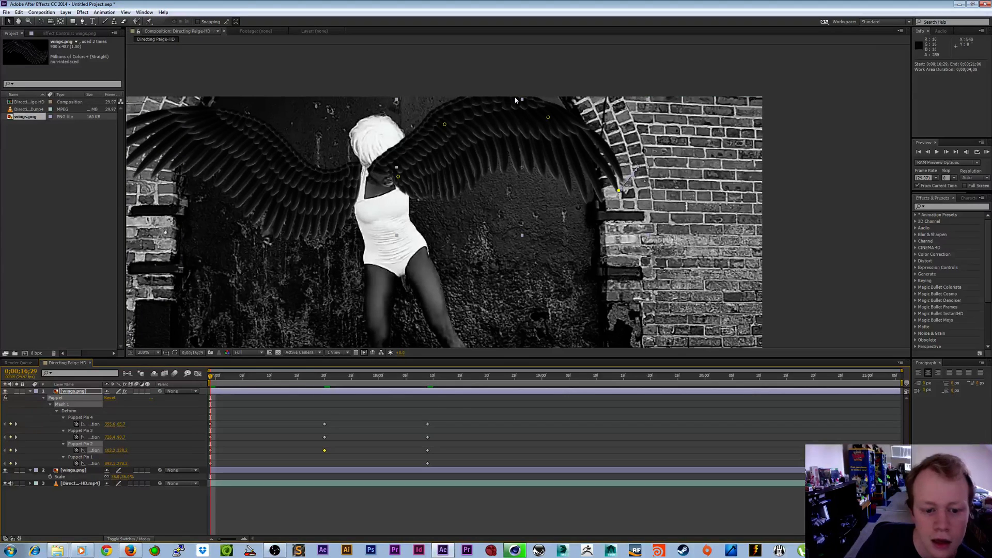
Drag the right wing's base, inner edge, top and lower-tip pins into a raised pose.
drag(397, 177, 420, 183)
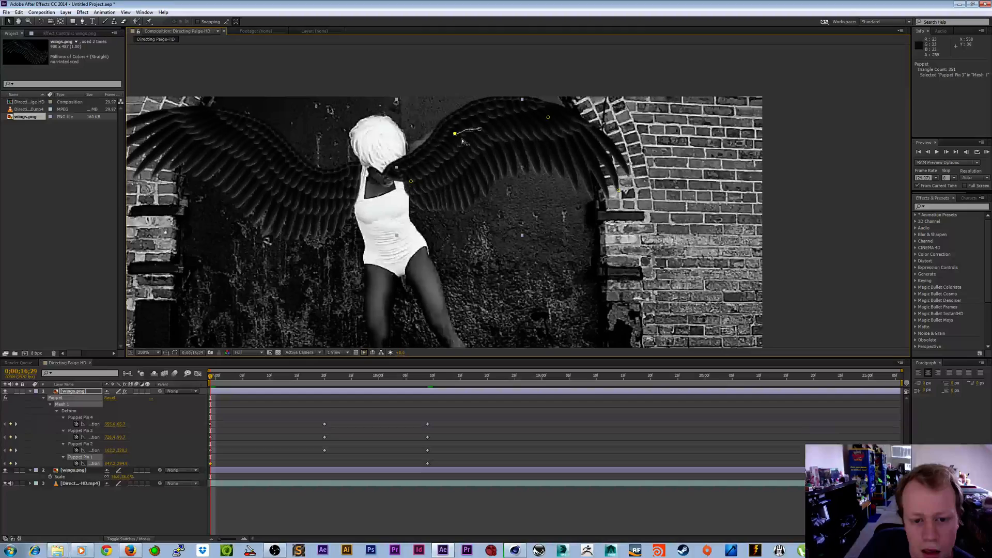
mouse_move(411, 181)
mouse_down()
mouse_move(413, 163)
mouse_move(455, 134)
mouse_up()
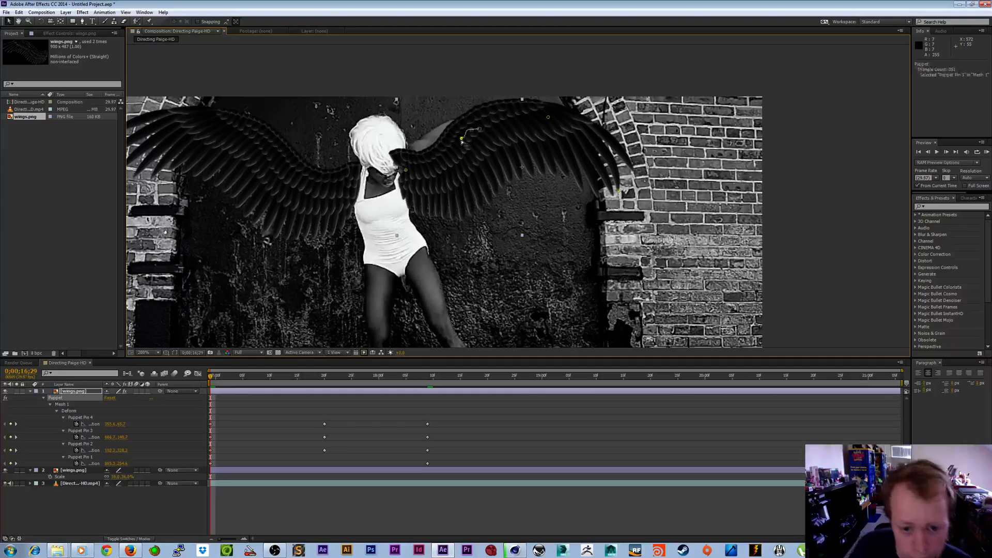
drag(462, 140, 451, 124)
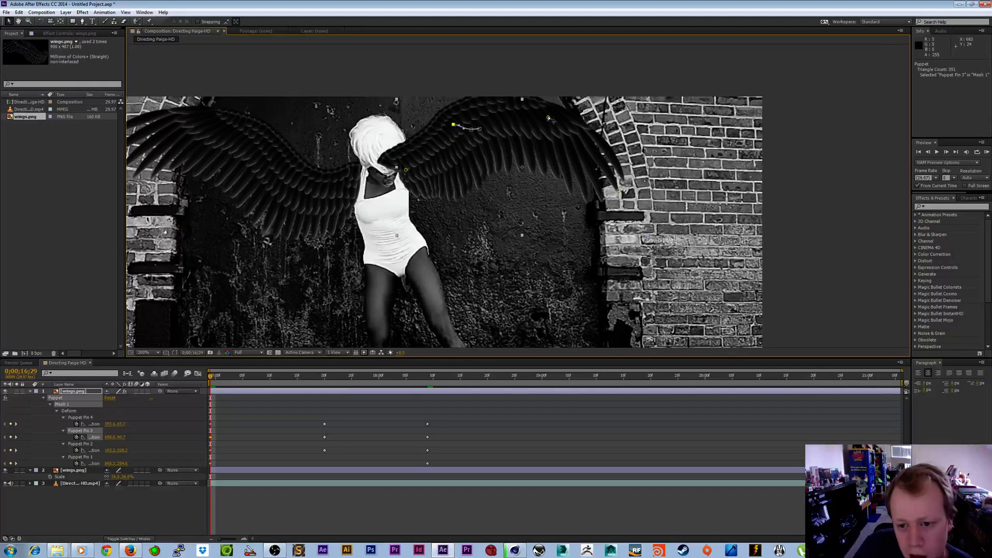
drag(548, 108, 553, 115)
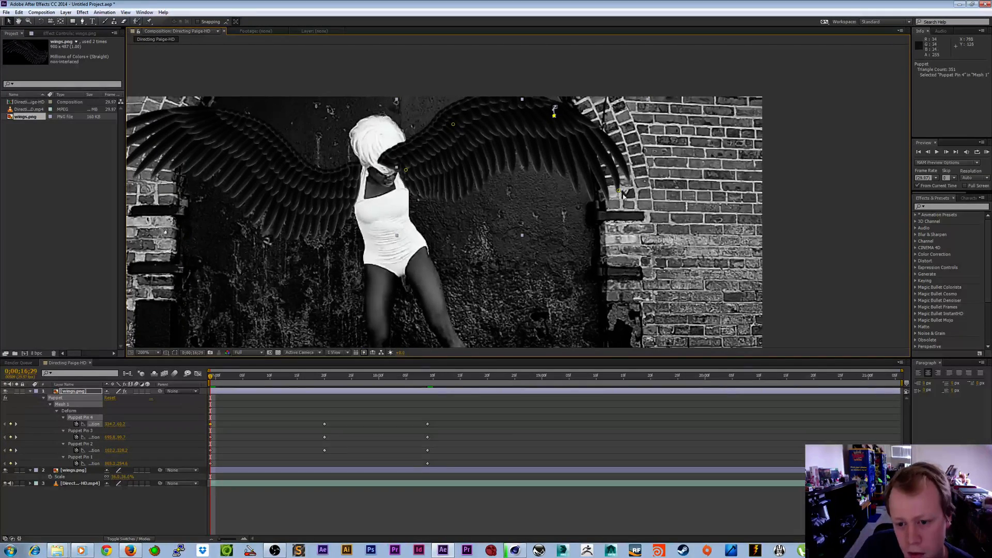
drag(619, 192, 628, 188)
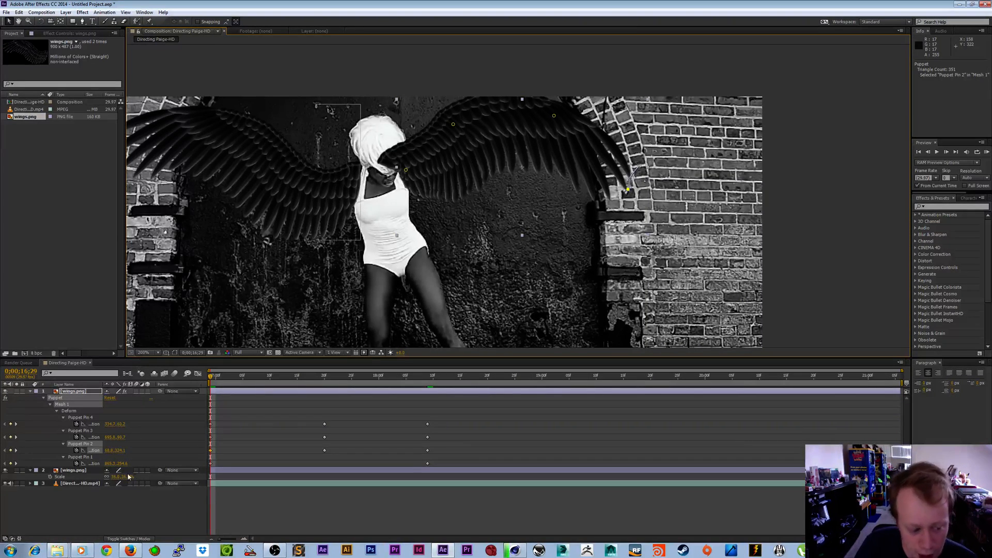
Duplicate the dancer video layer and move the copy above the wings layer.
click(81, 486)
key(ctrl+d)
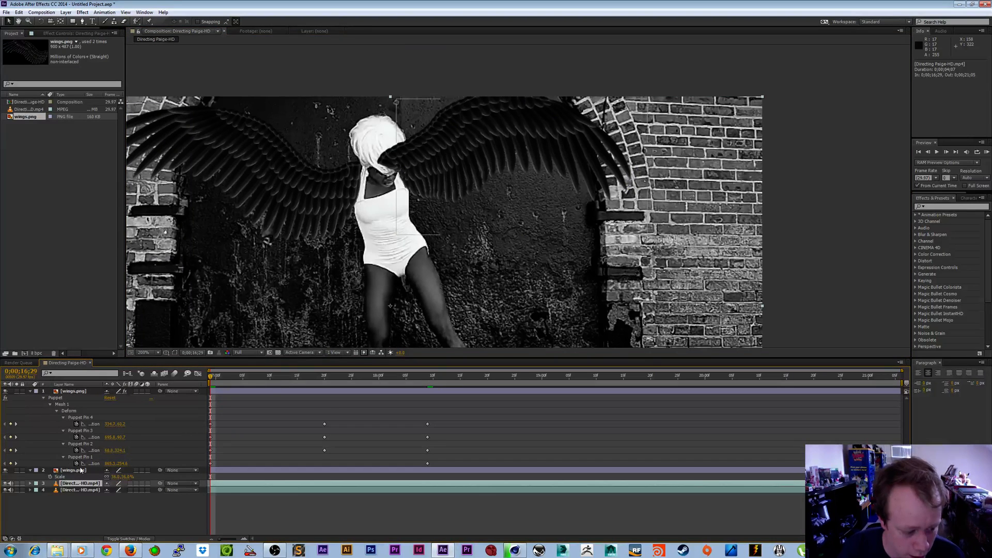
click(85, 392)
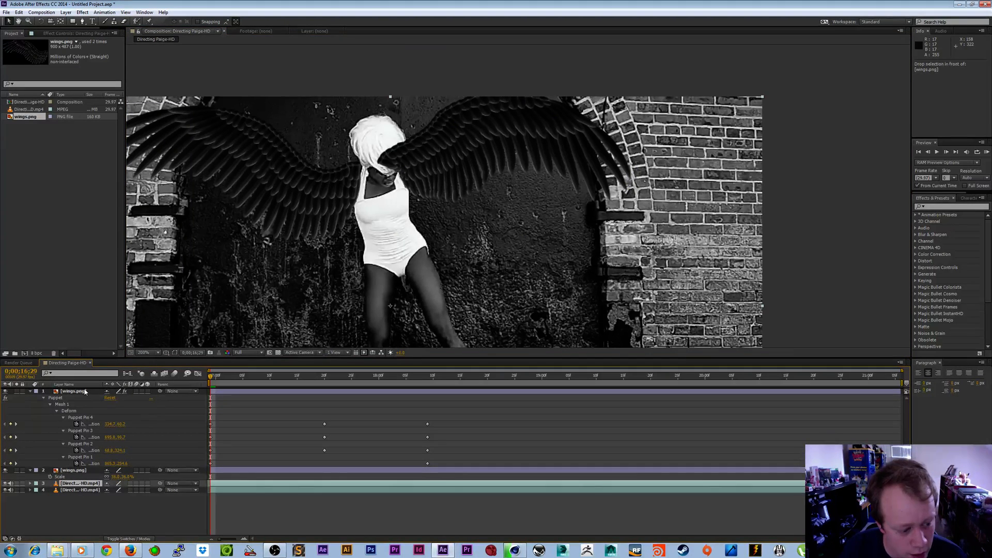
drag(81, 483, 81, 389)
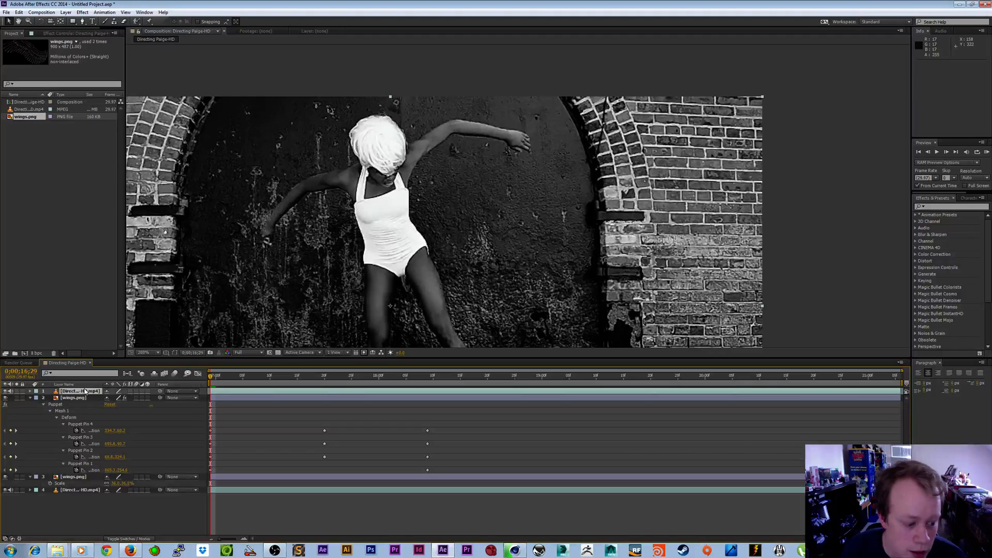
Switch from the shape tools to the Pen tool for a freeform mask.
click(74, 22)
click(105, 38)
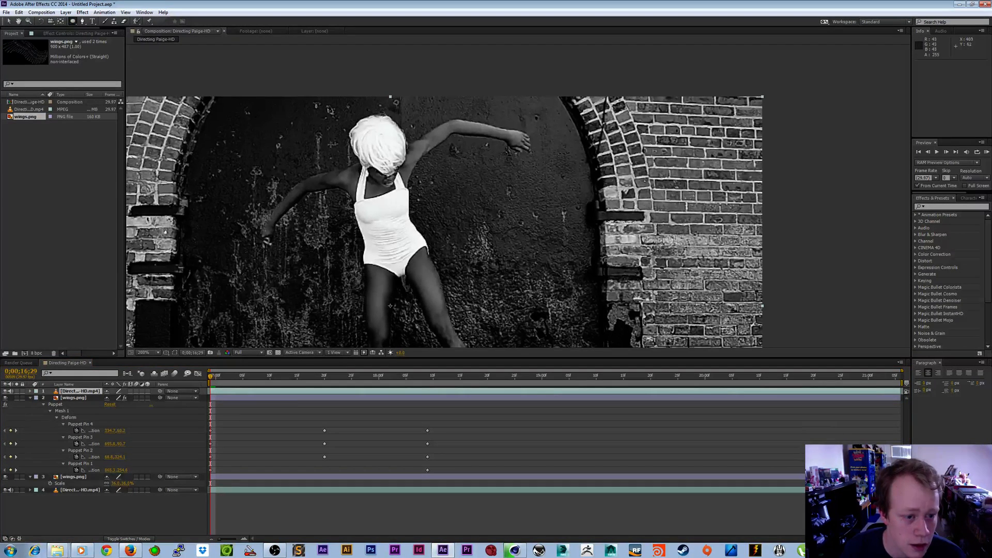
click(74, 22)
click(105, 29)
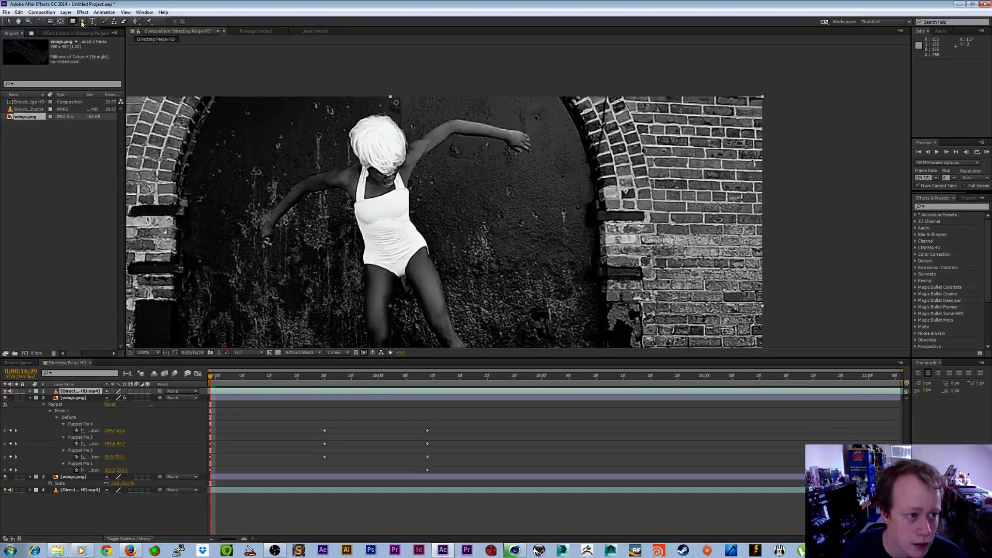
Draw a closed mask around the dancer's head on the top video copy.
click(359, 128)
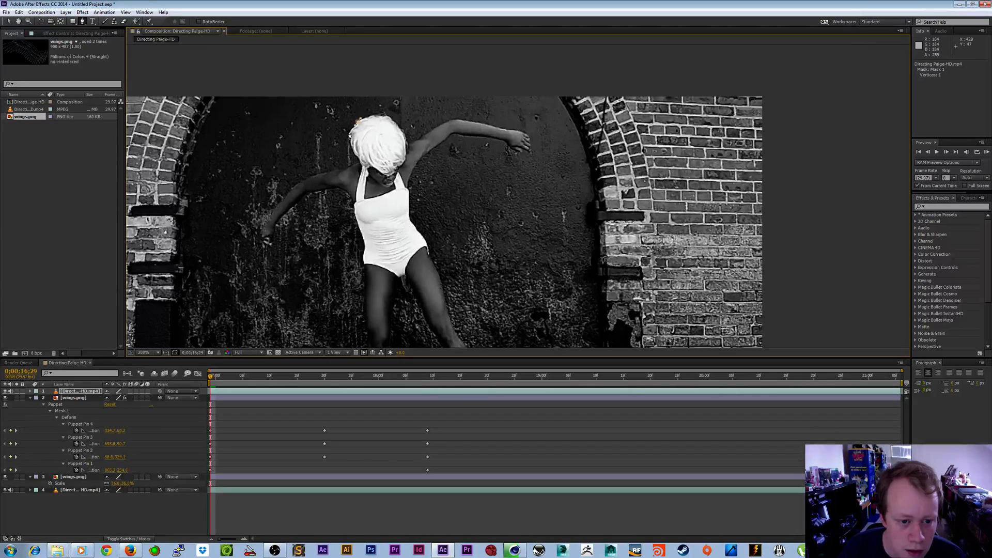
click(356, 156)
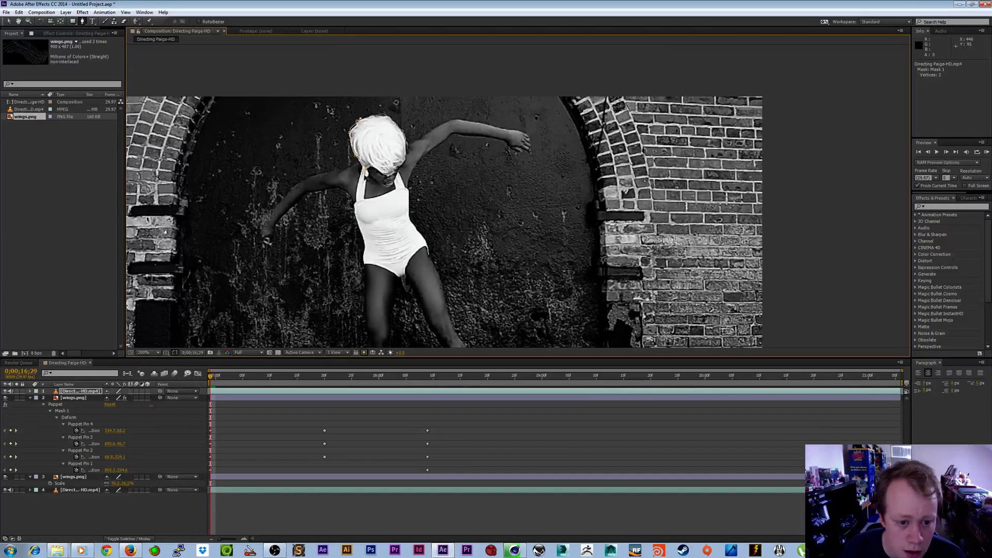
click(398, 178)
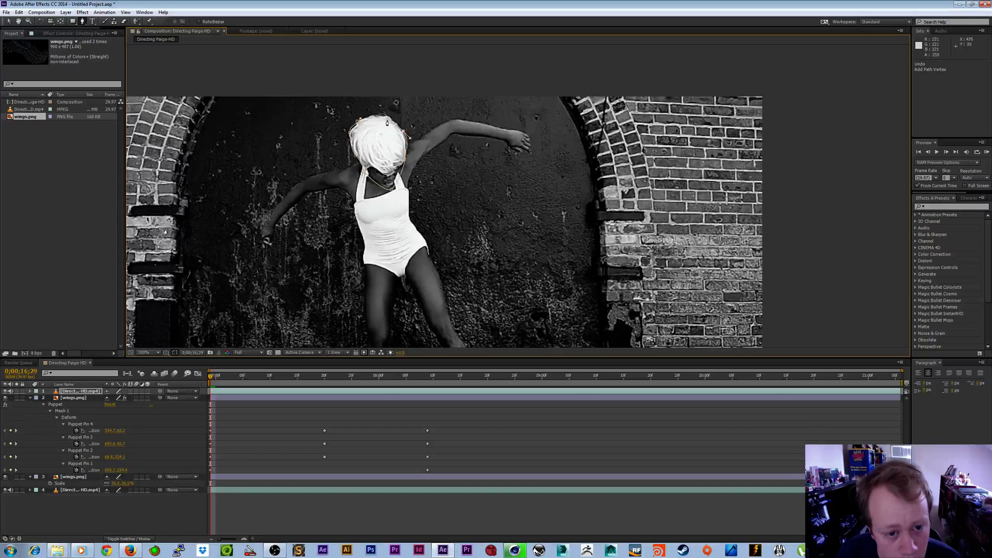
click(385, 119)
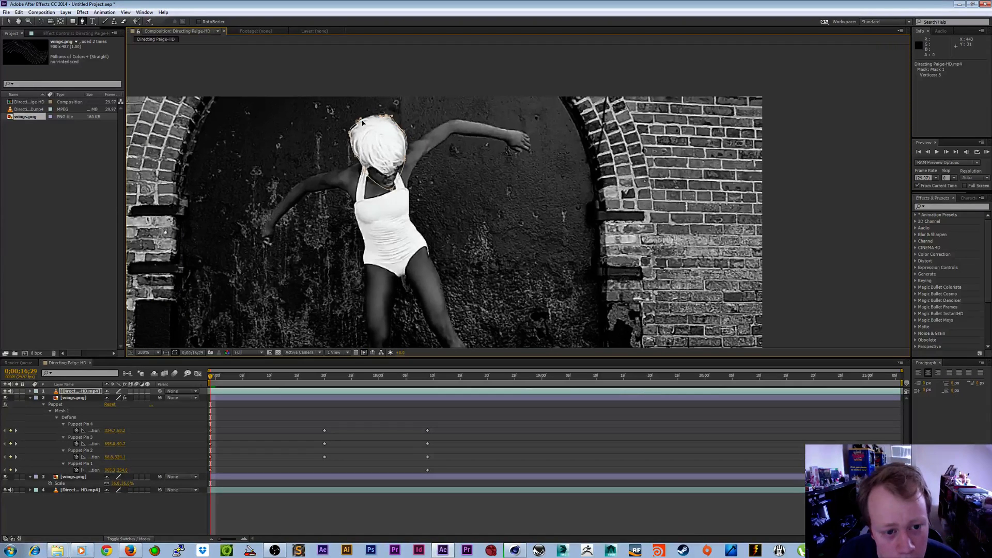
click(357, 125)
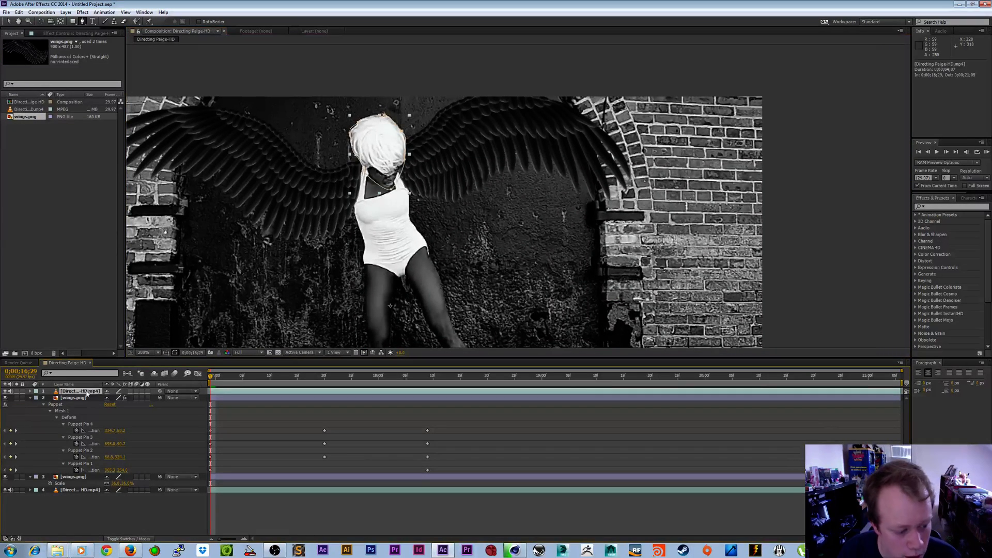
Give the head mask a Mask Feather of 10.
key(m)
key(m)
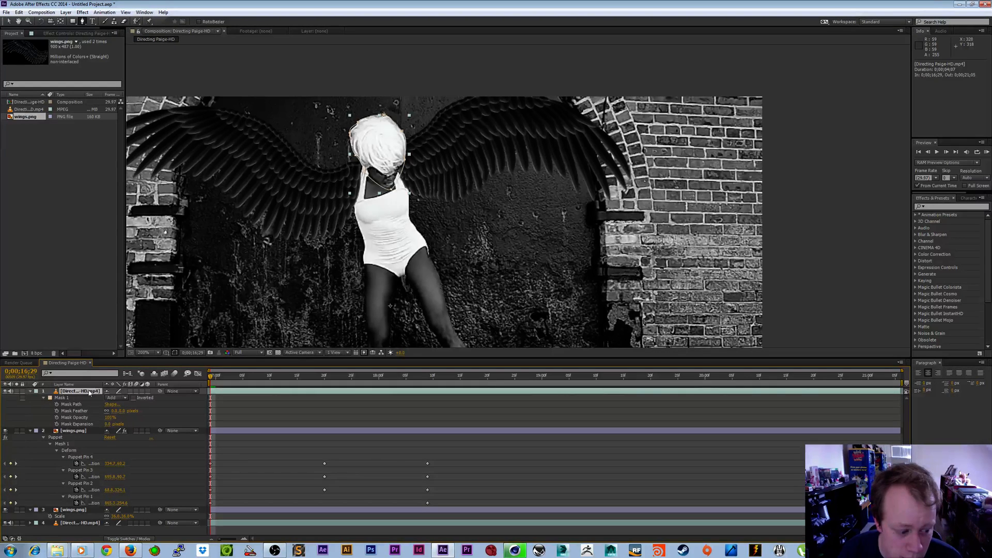
click(114, 412)
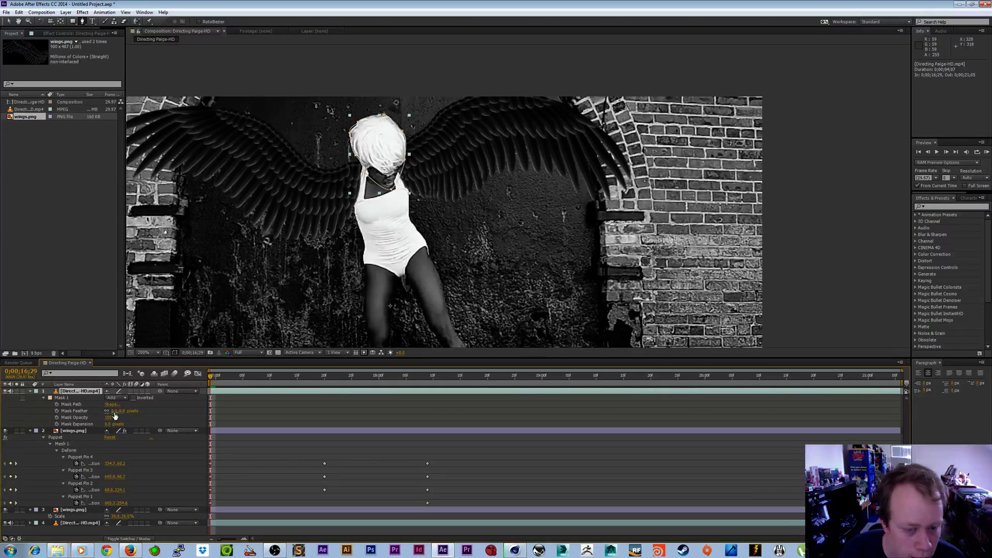
text(10)
key(Return)
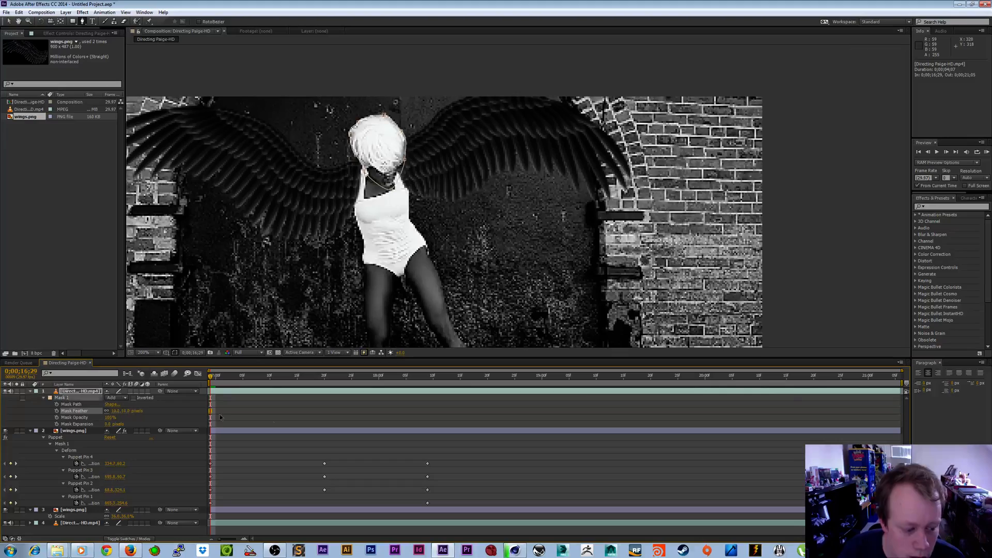
Scrub through the wing flap to check the feathered head mask.
click(220, 378)
drag(220, 378, 351, 389)
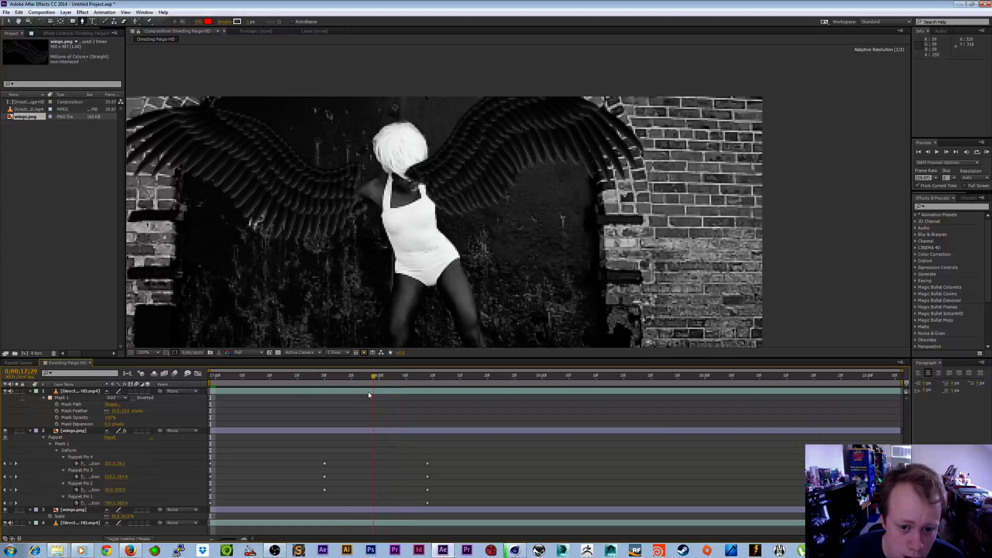
drag(351, 389, 322, 403)
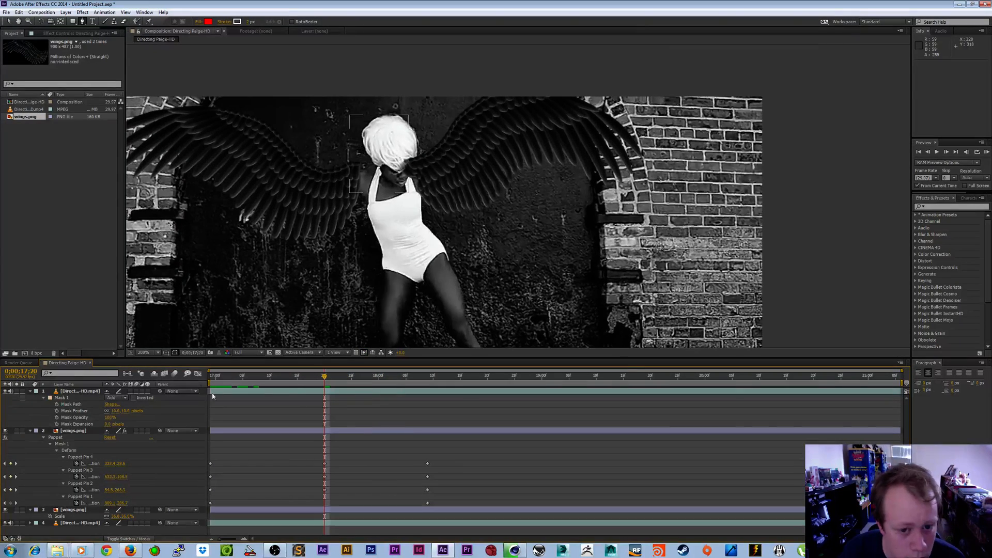
At a frame where the head moved, reshape the head mask to follow it and review nearby frames.
key(Home)
click(81, 390)
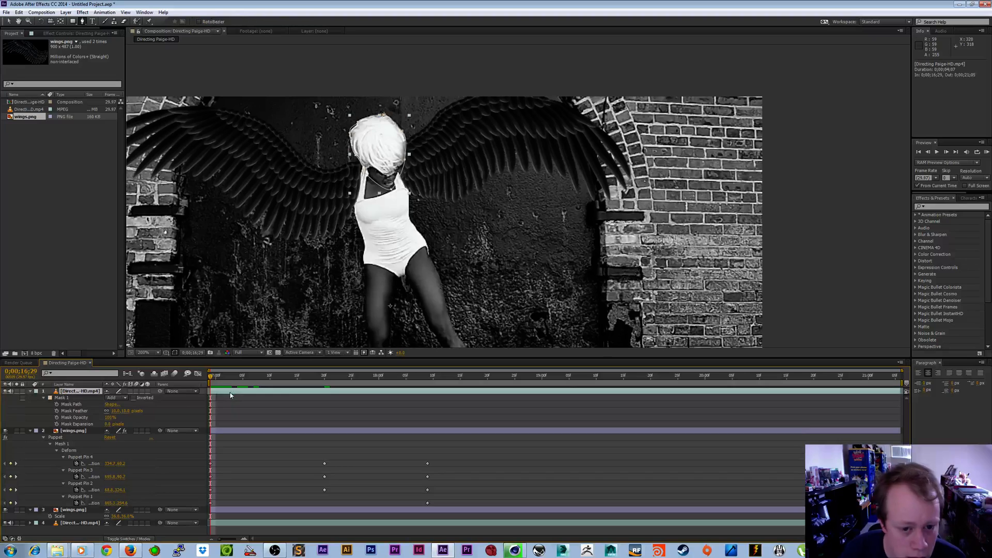
click(73, 403)
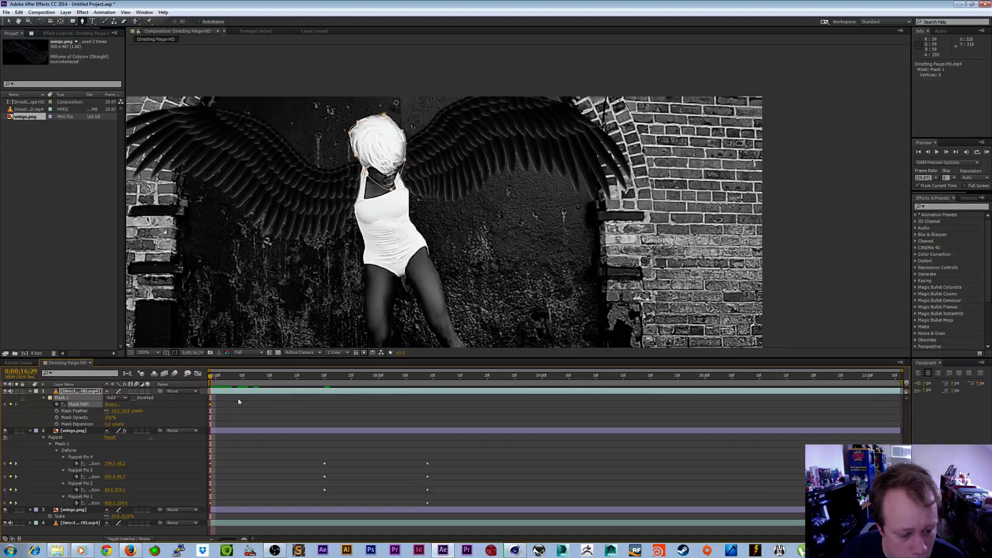
drag(264, 378, 325, 380)
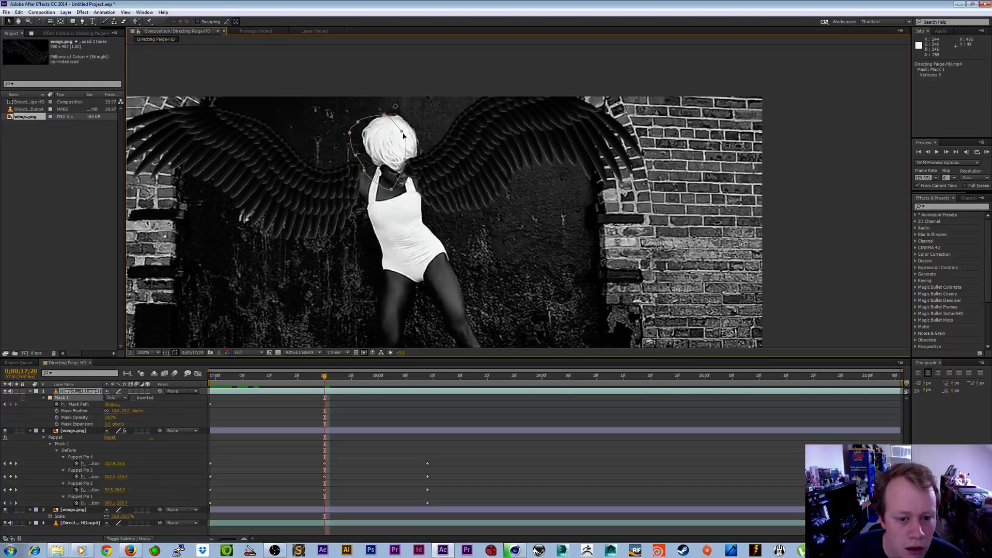
drag(387, 136, 419, 133)
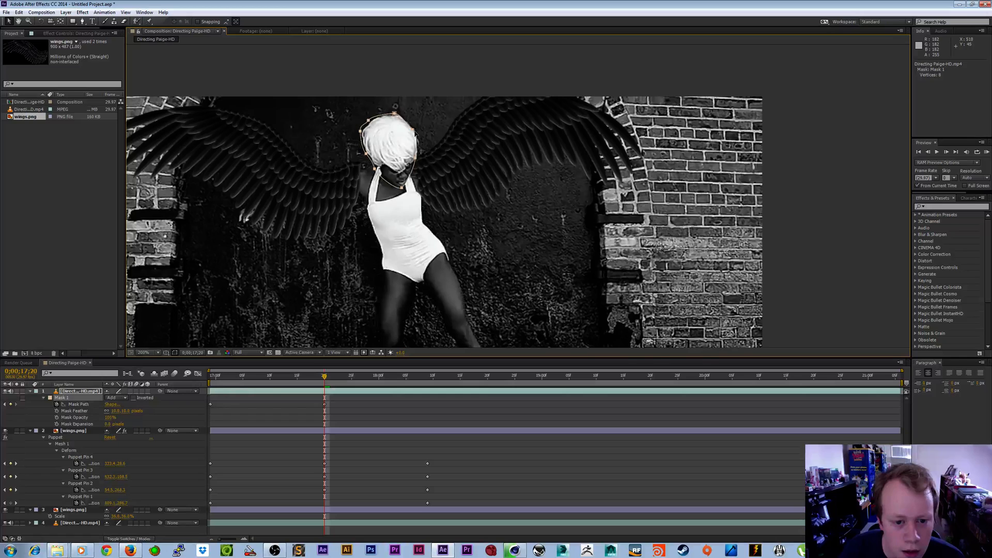
click(426, 402)
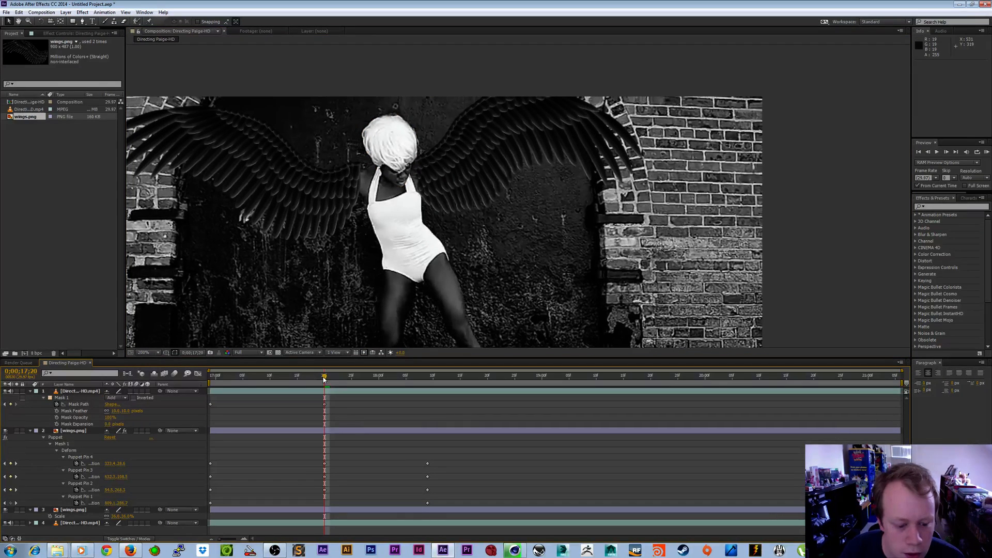
mouse_move(318, 377)
mouse_down()
mouse_move(277, 377)
mouse_move(423, 379)
mouse_up()
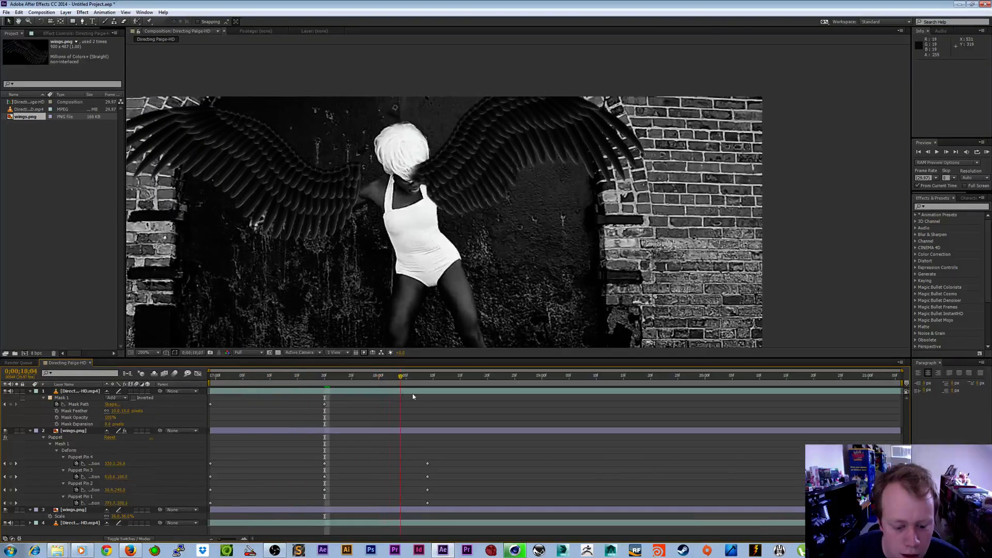
key(Page_Down)
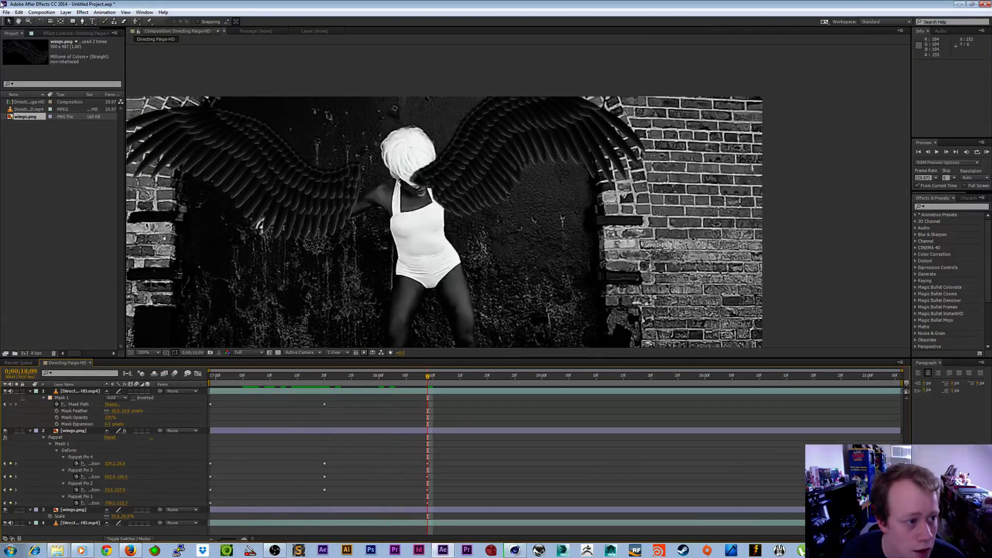
Select the head mask's points and pull its top vertex inward to hug the white hair.
click(394, 125)
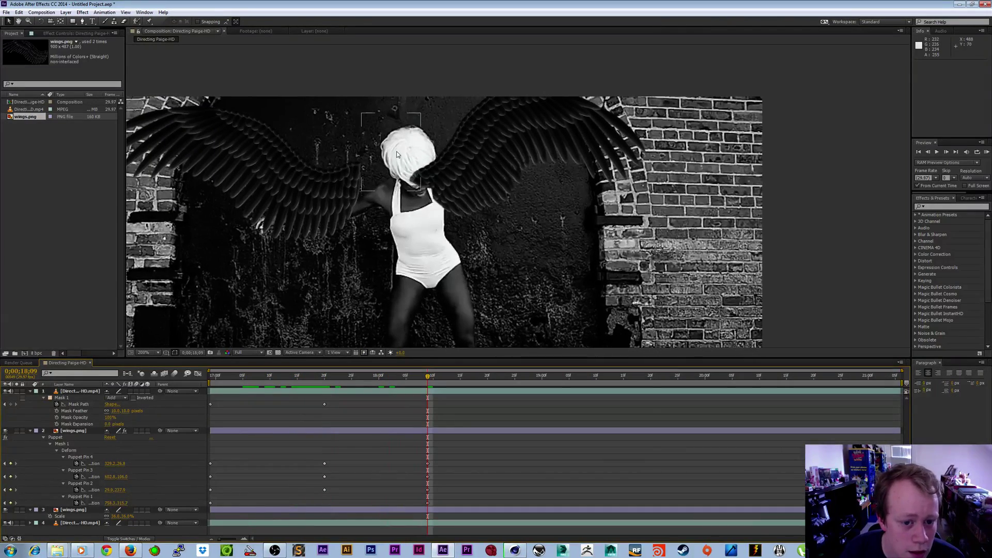
click(77, 390)
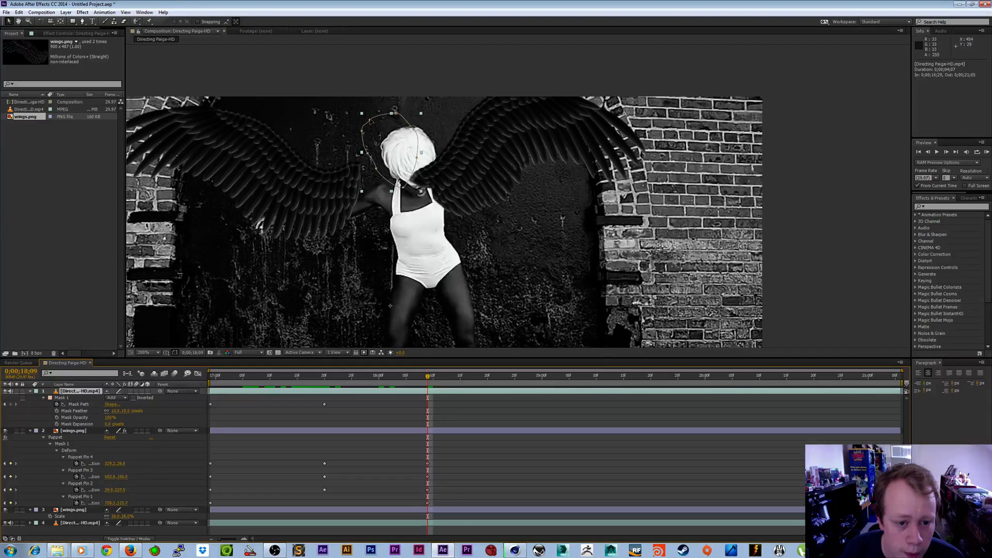
drag(335, 105, 392, 155)
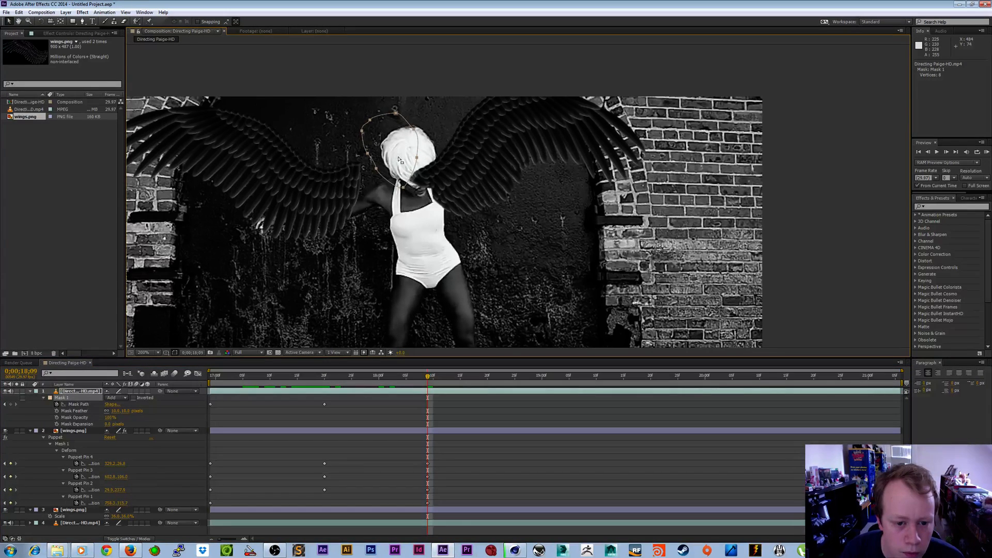
double_click(399, 159)
mouse_move(317, 242)
mouse_down()
mouse_move(360, 109)
mouse_move(400, 159)
mouse_up()
click(400, 120)
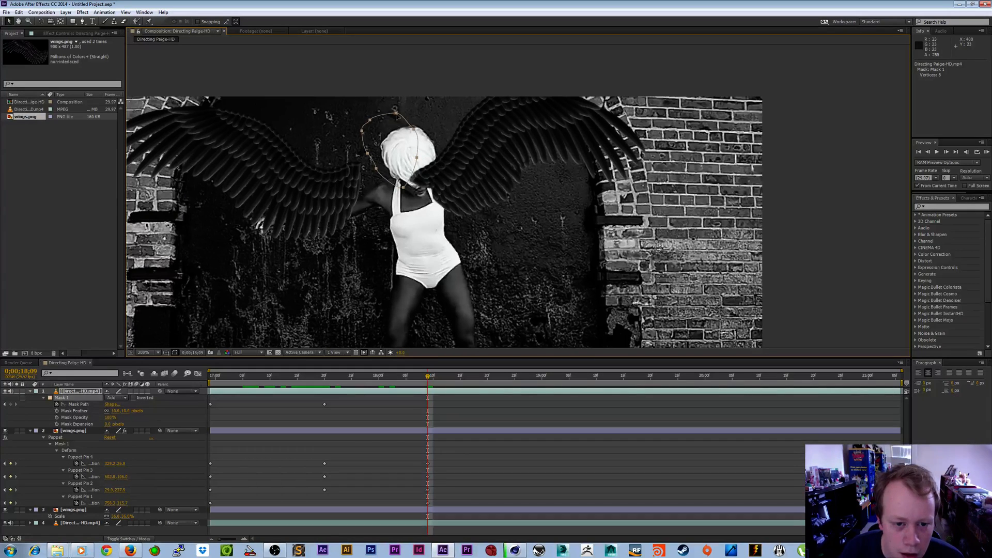
drag(410, 122, 415, 132)
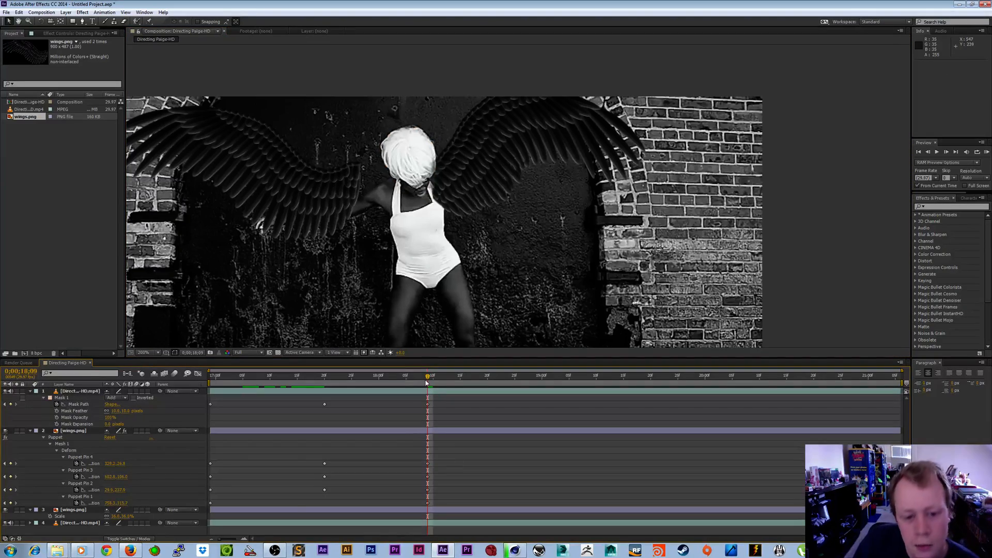
Deselect the mask and show the wings layer's puppet pins at an earlier frame.
mouse_move(429, 377)
mouse_down()
mouse_move(240, 377)
mouse_move(324, 378)
mouse_up()
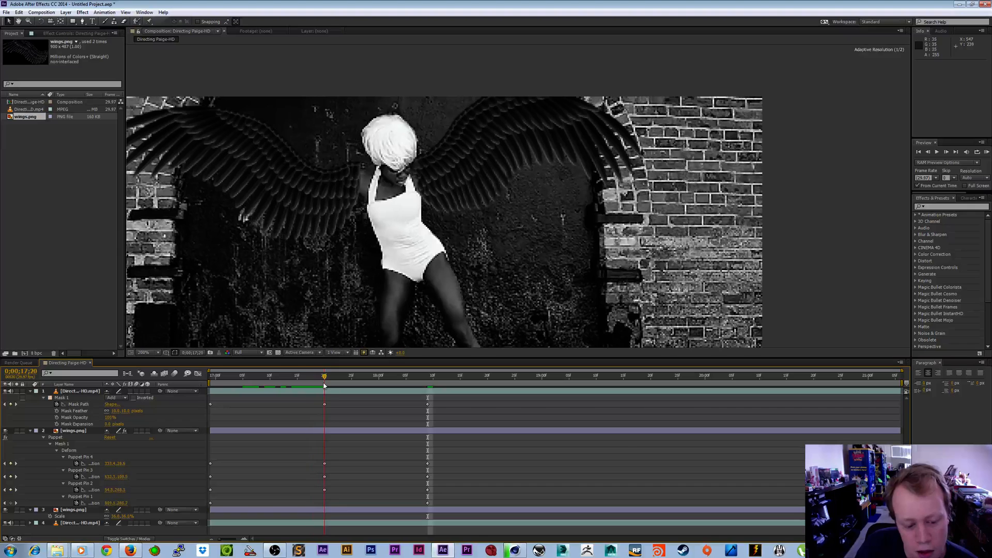
key(F2)
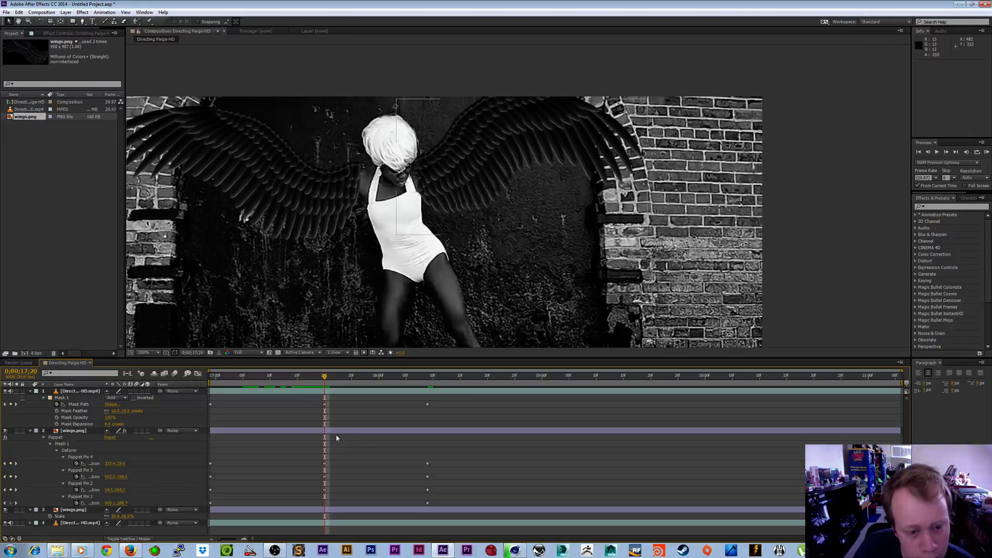
click(336, 434)
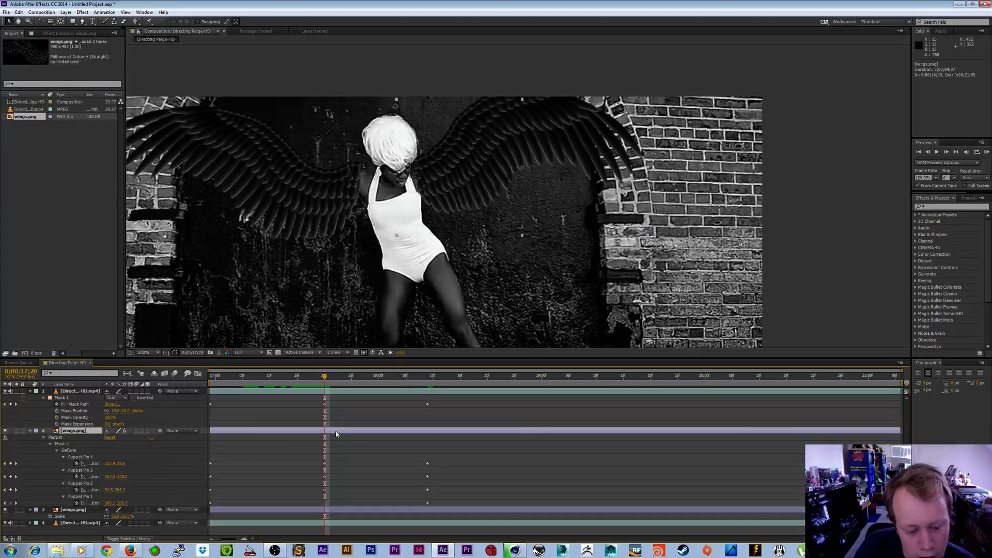
click(67, 452)
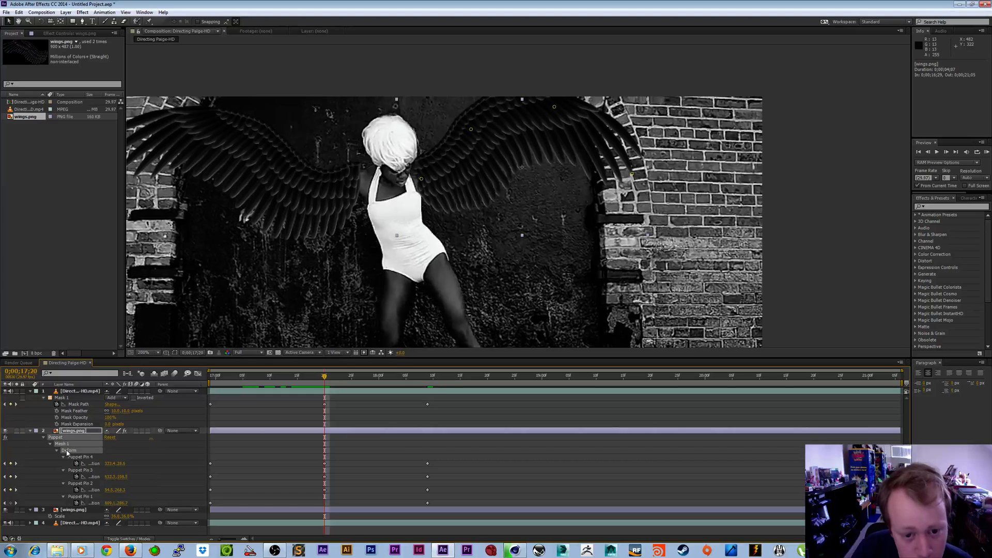
click(420, 184)
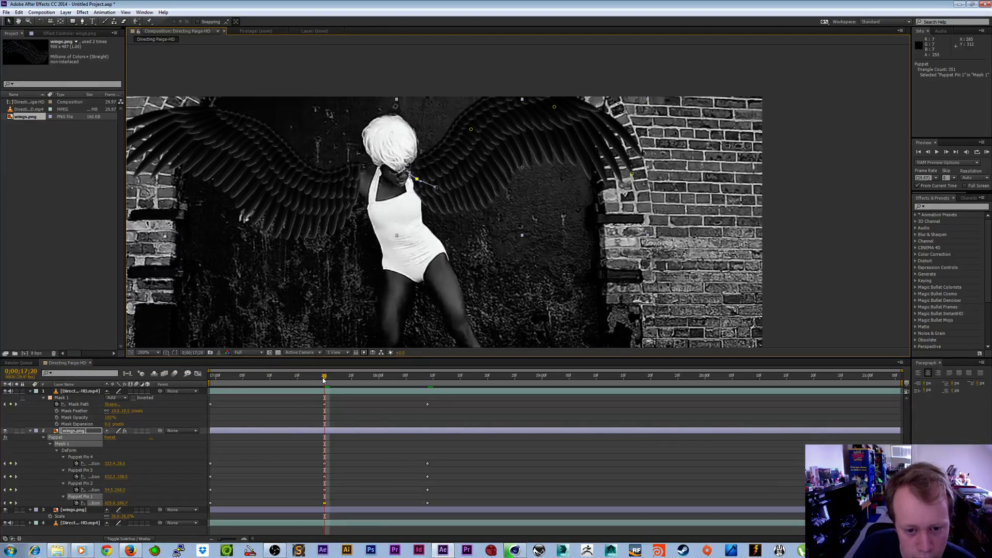
mouse_move(329, 378)
mouse_down()
mouse_move(407, 379)
mouse_move(211, 378)
mouse_move(324, 378)
mouse_up()
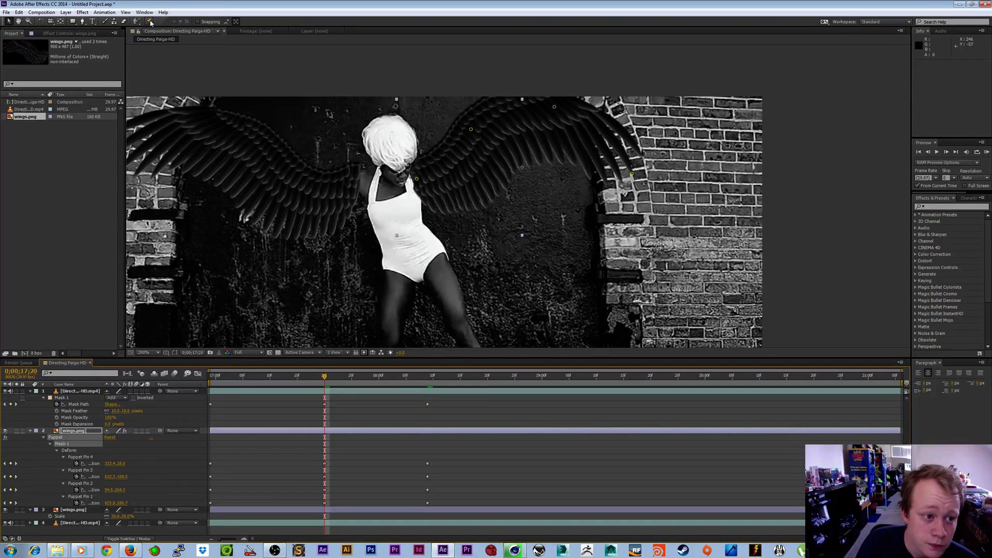
Add overlap areas on the right wing with the Puppet Overlap tool and reveal their settings.
click(150, 23)
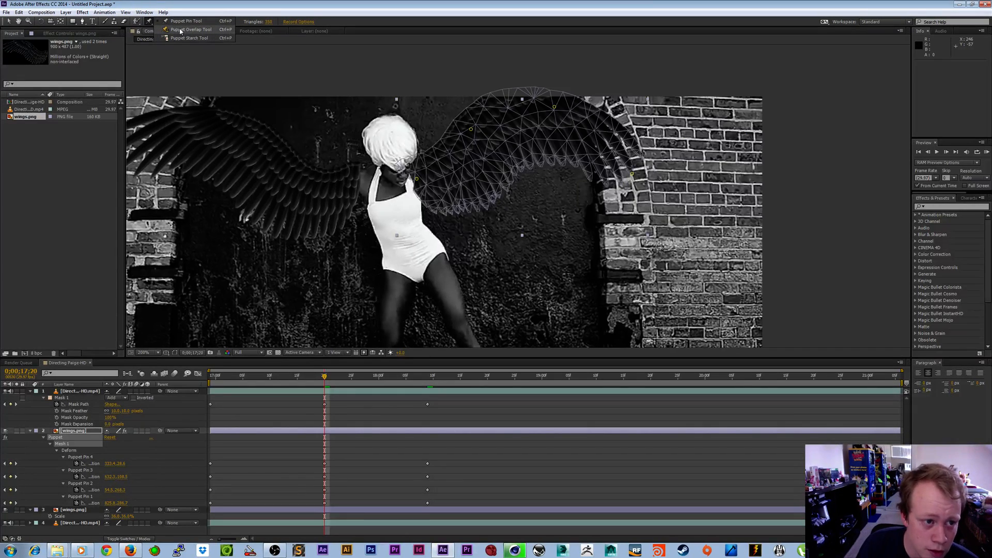
click(187, 30)
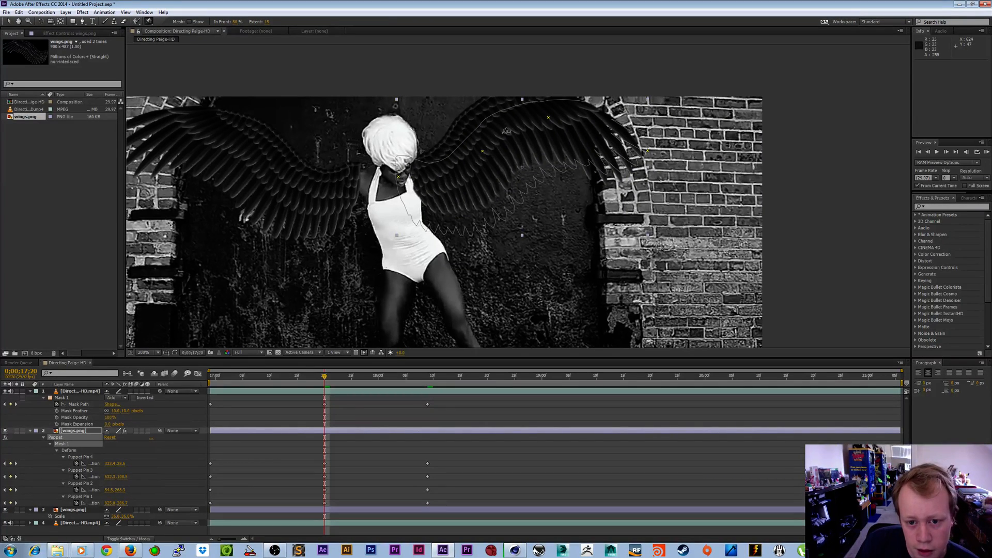
click(447, 176)
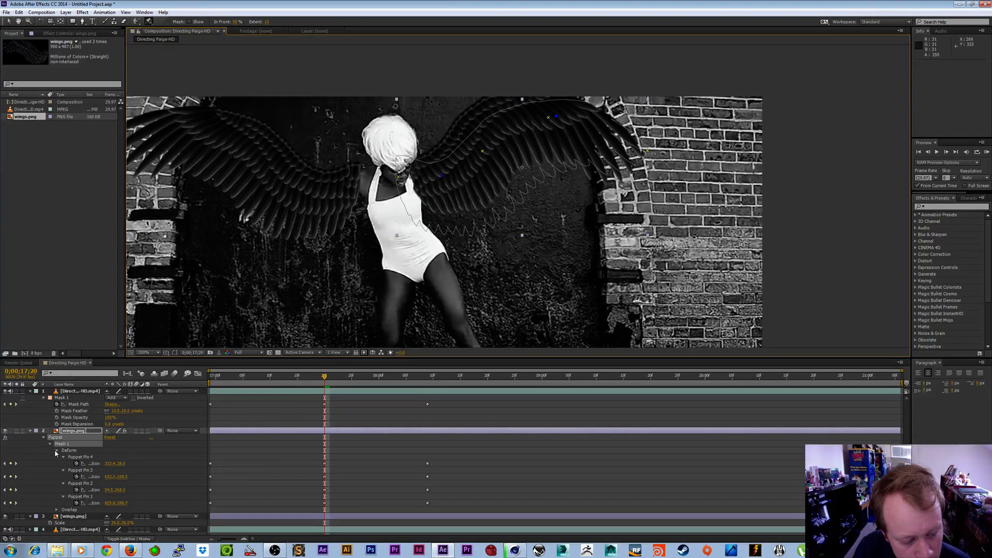
click(56, 510)
scroll(94, 524, down, 1)
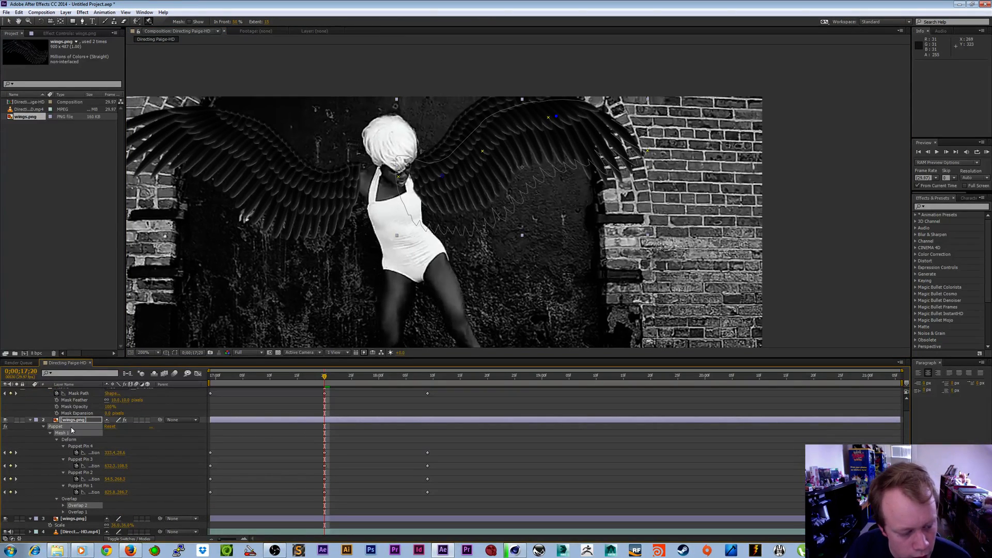
click(63, 507)
scroll(176, 500, down, 1)
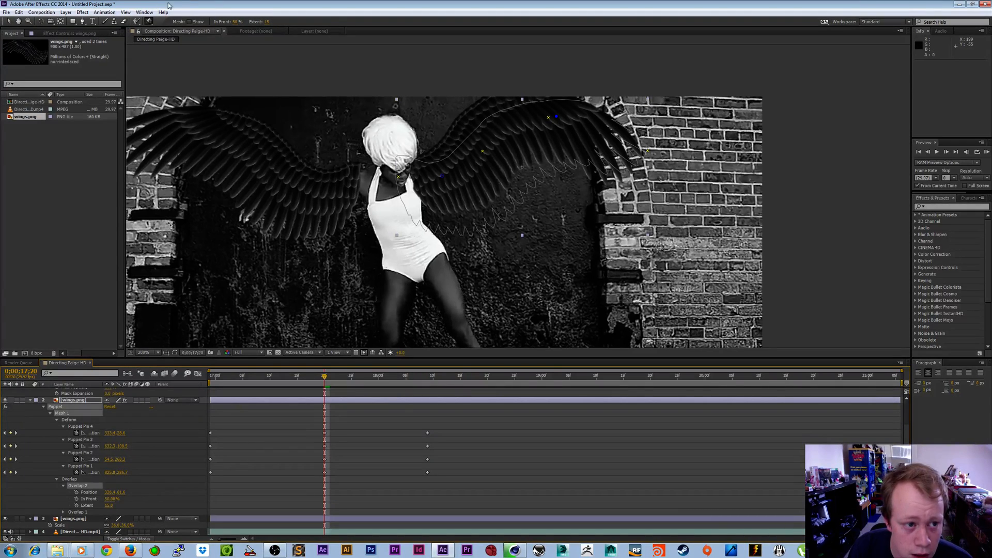
Show the mesh and enlarge Overlap 2's extent and in-front amount across the wing.
click(192, 26)
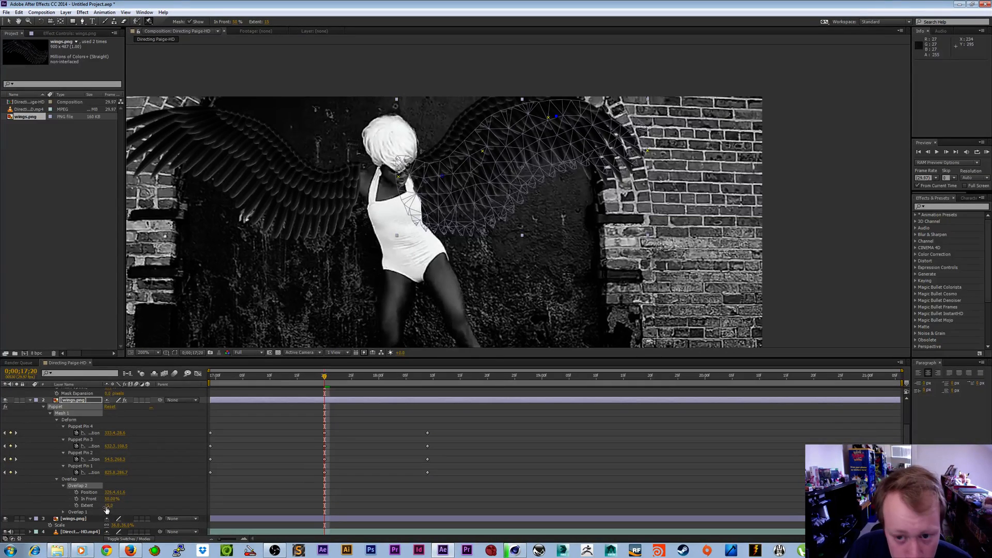
drag(111, 505, 216, 494)
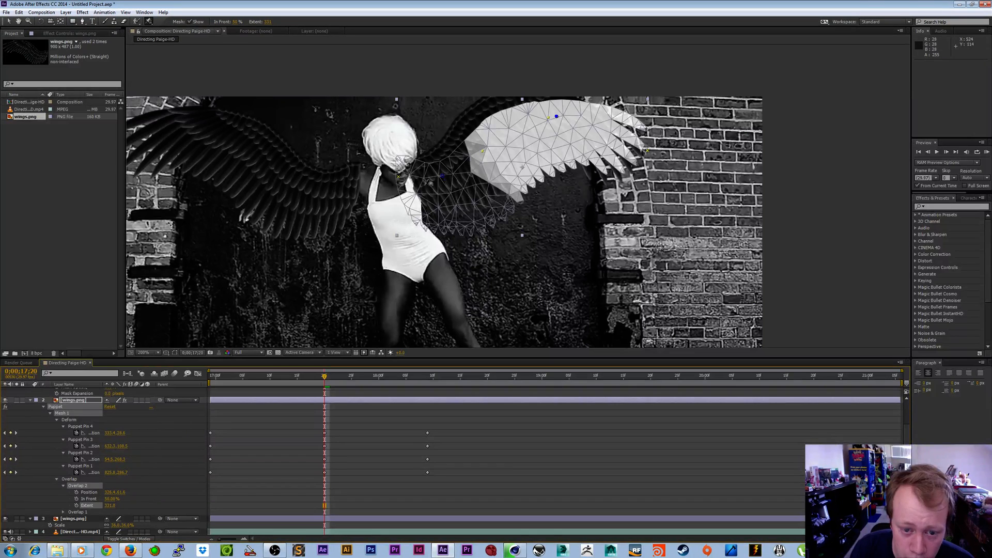
drag(111, 502, 121, 498)
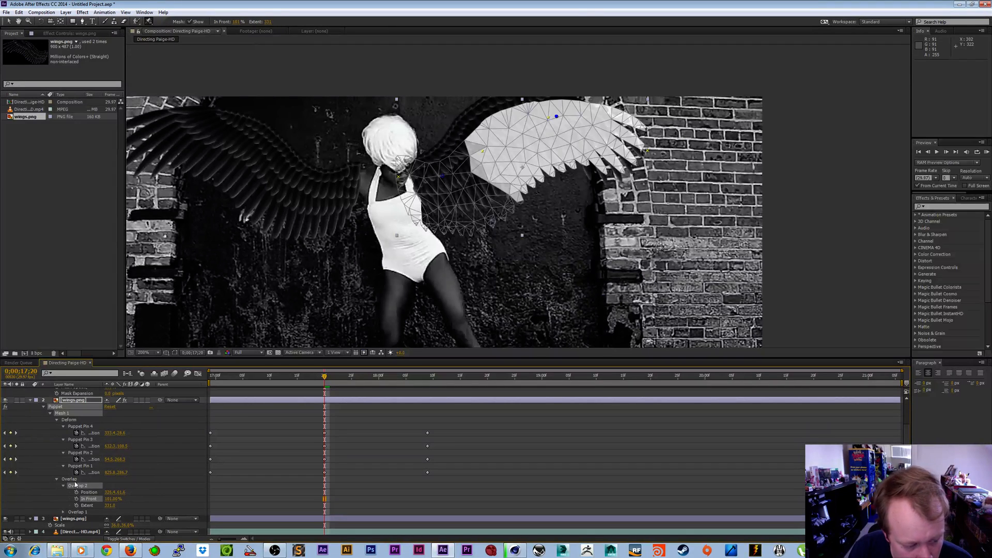
Enlarge Overlap 1's extent and mark another overlap region on the wing.
click(63, 517)
scroll(128, 518, down, 1)
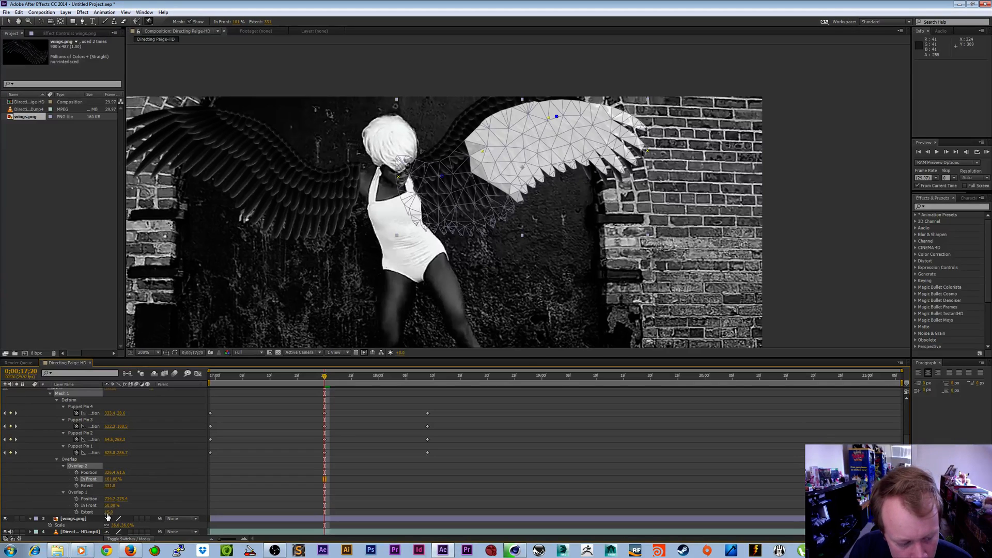
drag(110, 511, 214, 495)
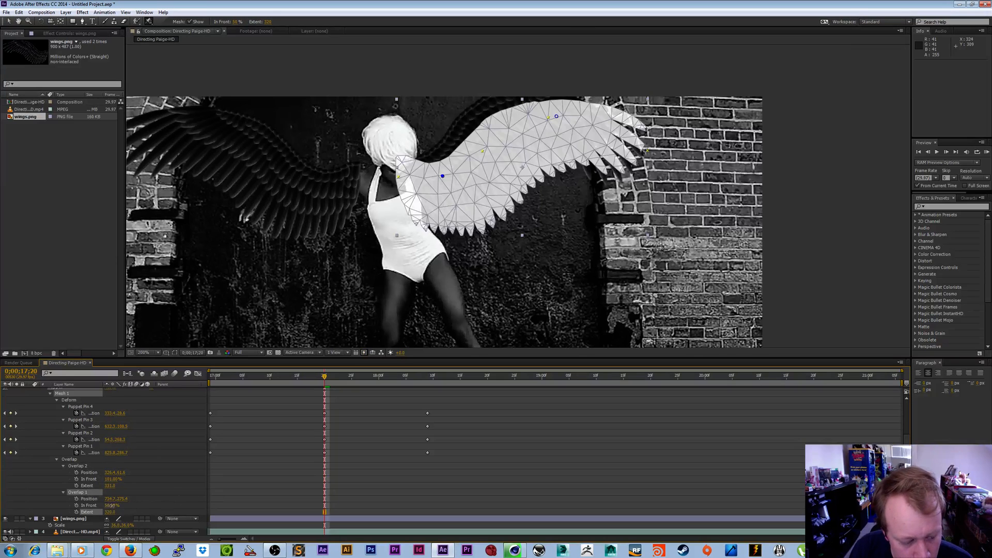
click(475, 208)
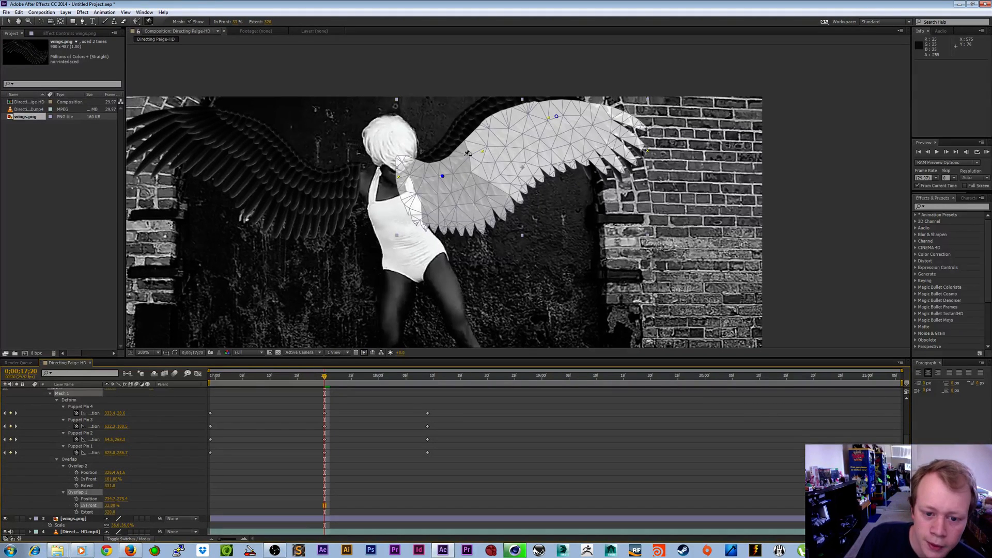
Undo, return to the Puppet Pin tool and select the wings layer to show its pins.
key(ctrl+z)
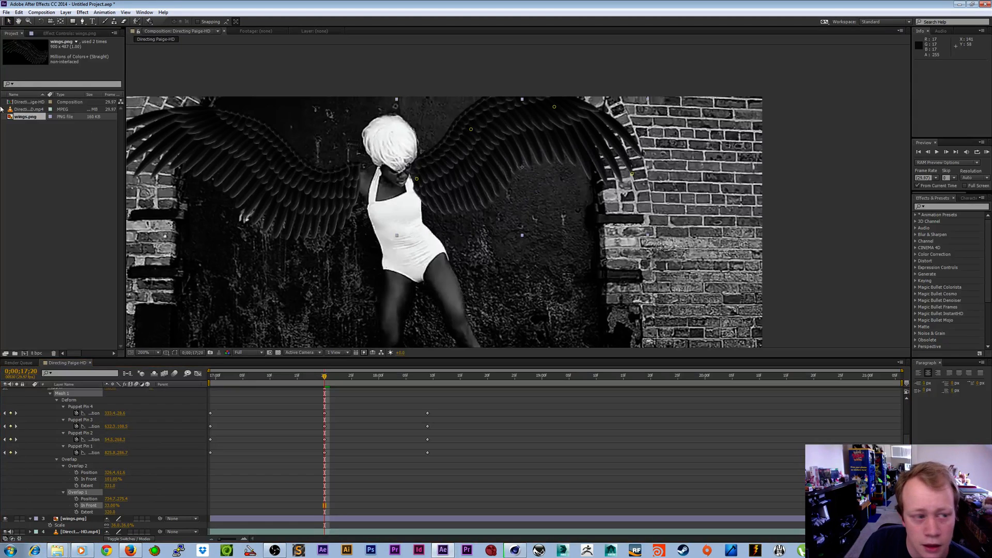
click(149, 21)
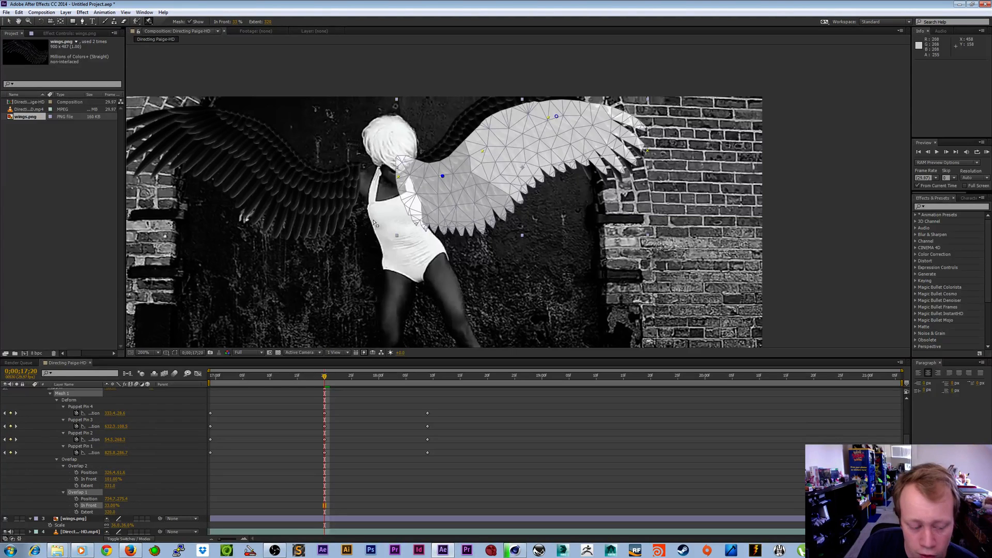
scroll(88, 435, up, 2)
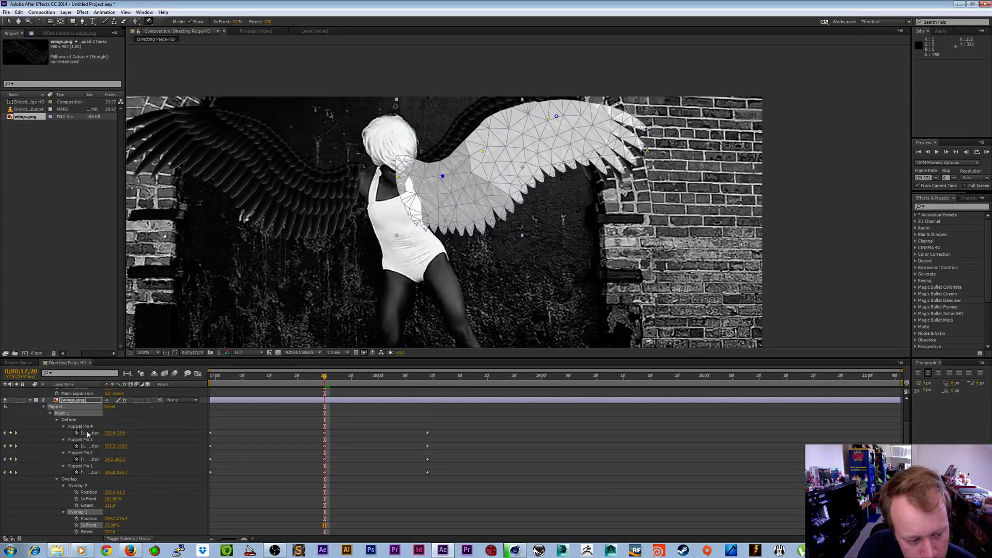
click(77, 401)
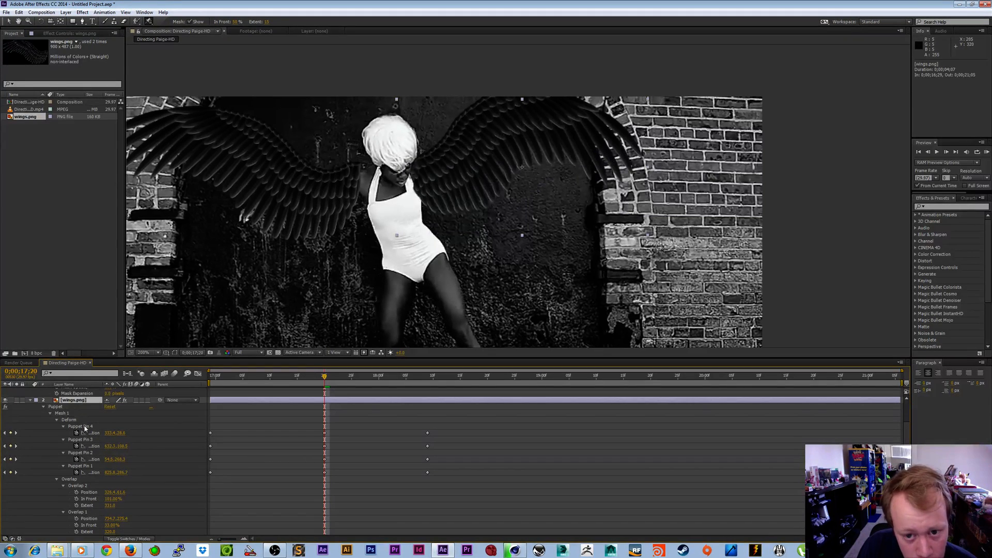
click(74, 407)
click(9, 26)
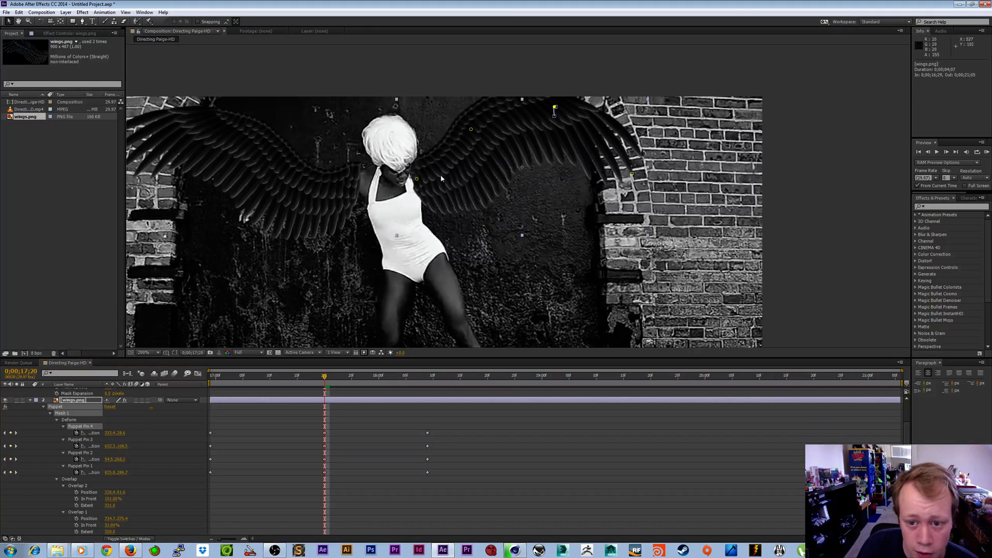
Drag the right wing's tip and upper pins inward so the wing curls toward the body.
click(634, 177)
drag(632, 177, 429, 184)
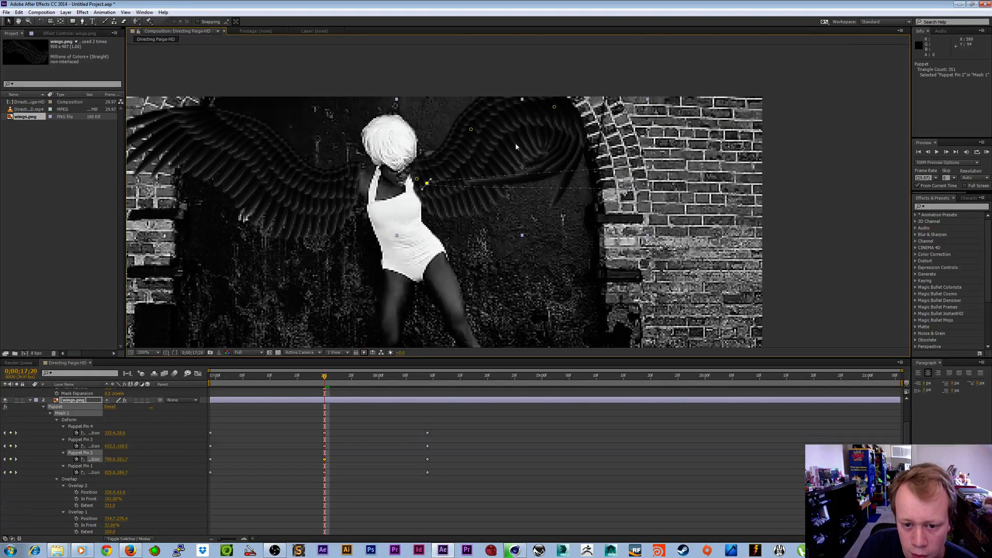
click(554, 106)
drag(552, 108, 460, 130)
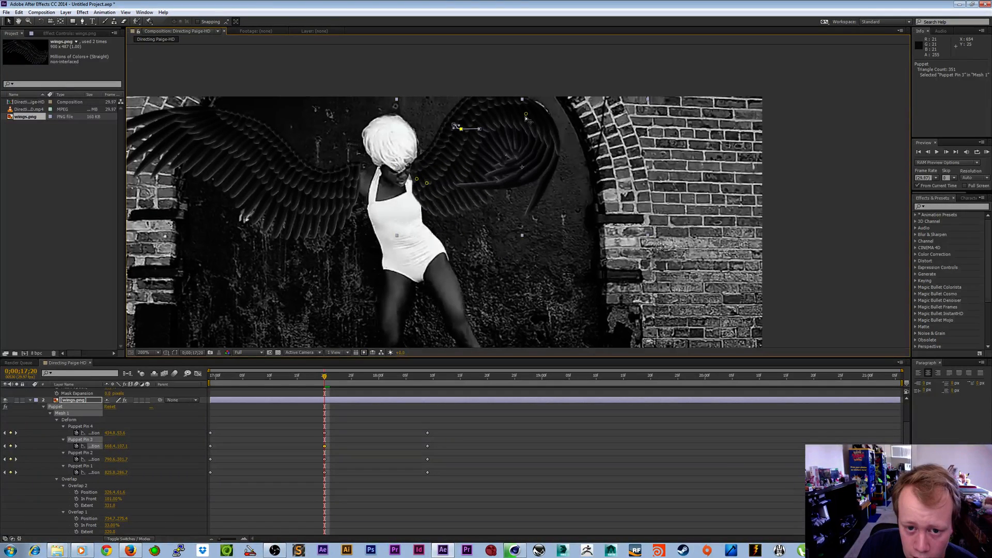
drag(525, 114, 526, 148)
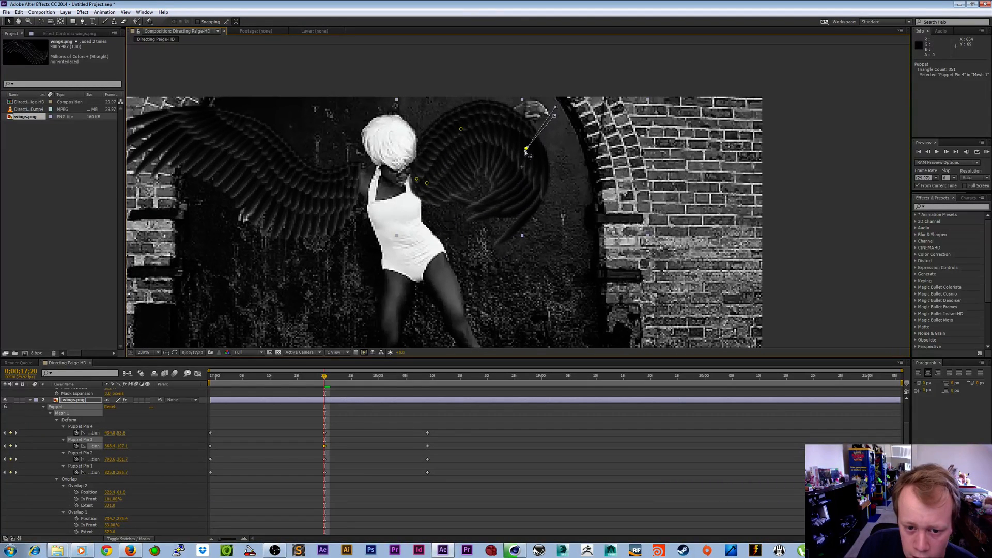
drag(427, 182, 426, 136)
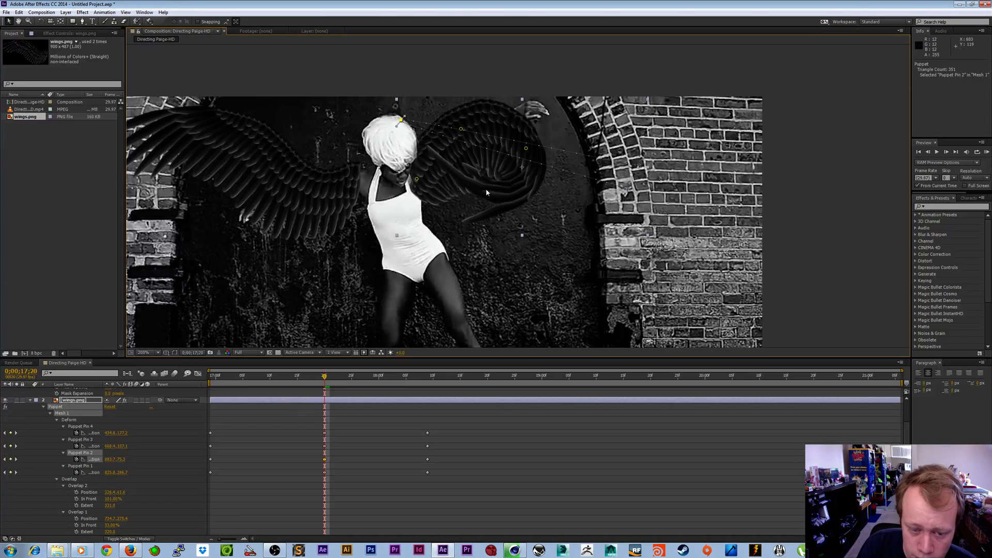
scroll(115, 463, down, 1)
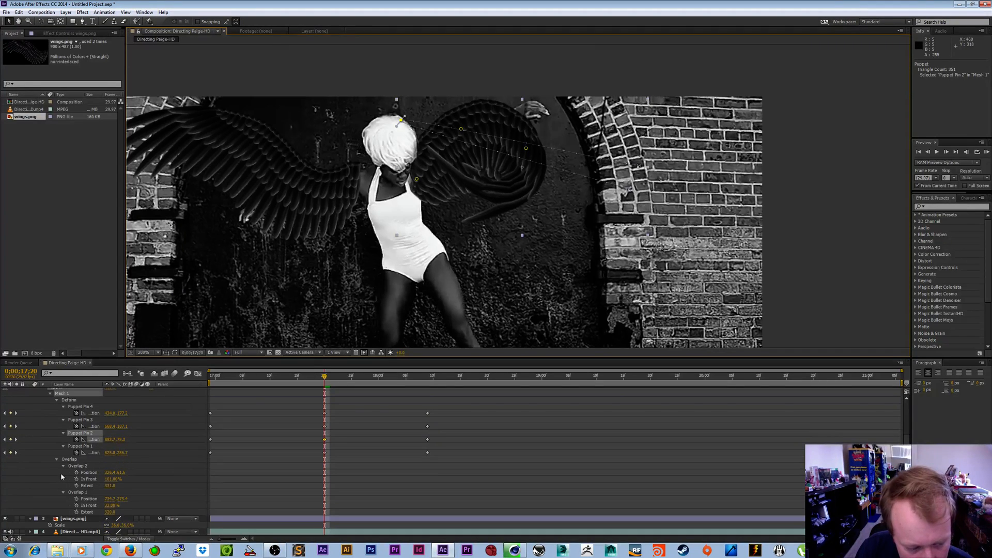
click(79, 466)
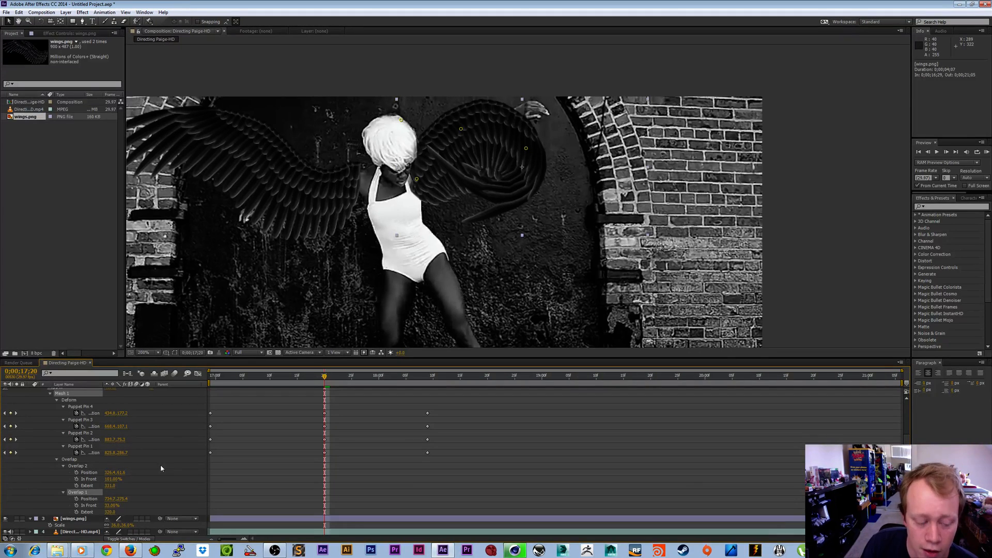
Lower and keyframe Overlap 2's In Front value, then show its overlap area on the wing.
drag(112, 480, 101, 480)
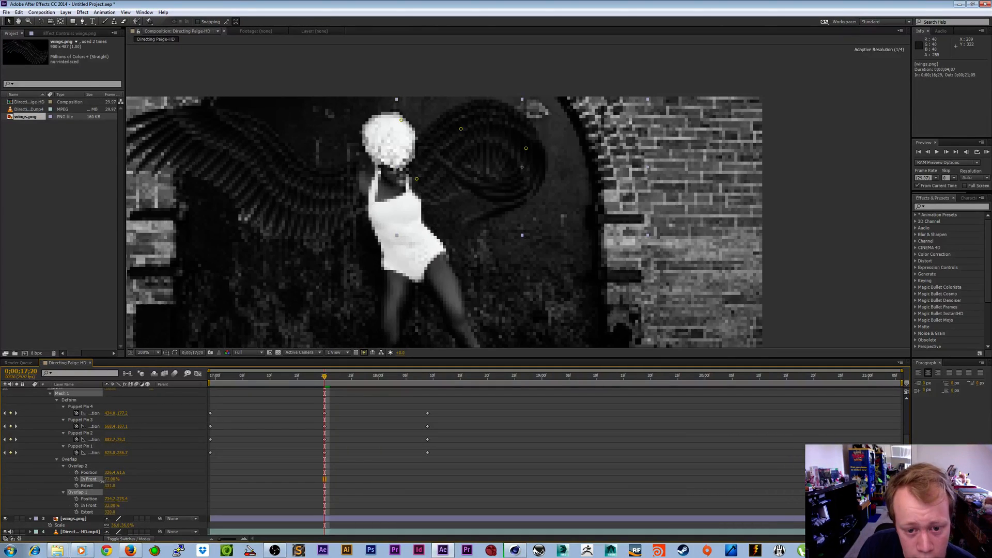
click(112, 479)
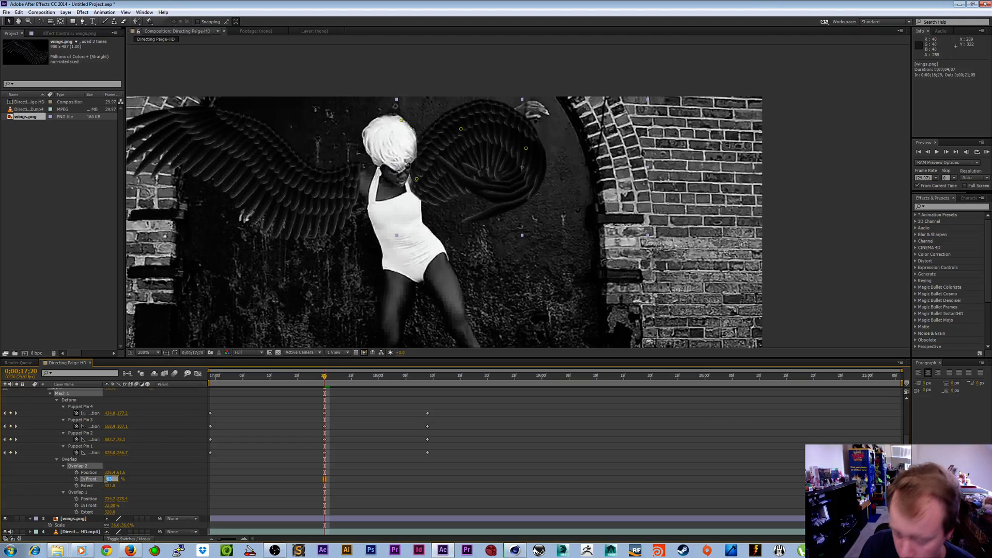
text(100)
key(Return)
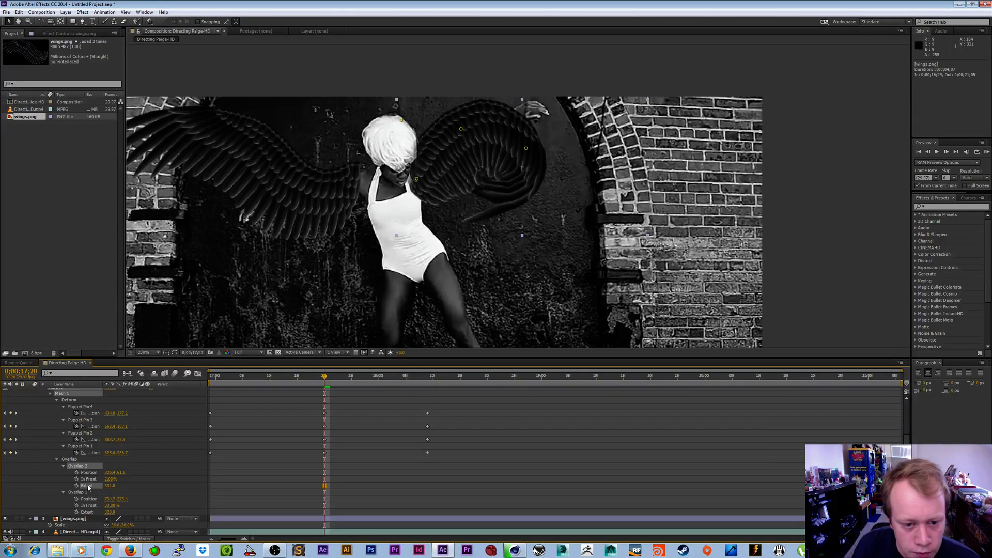
click(147, 23)
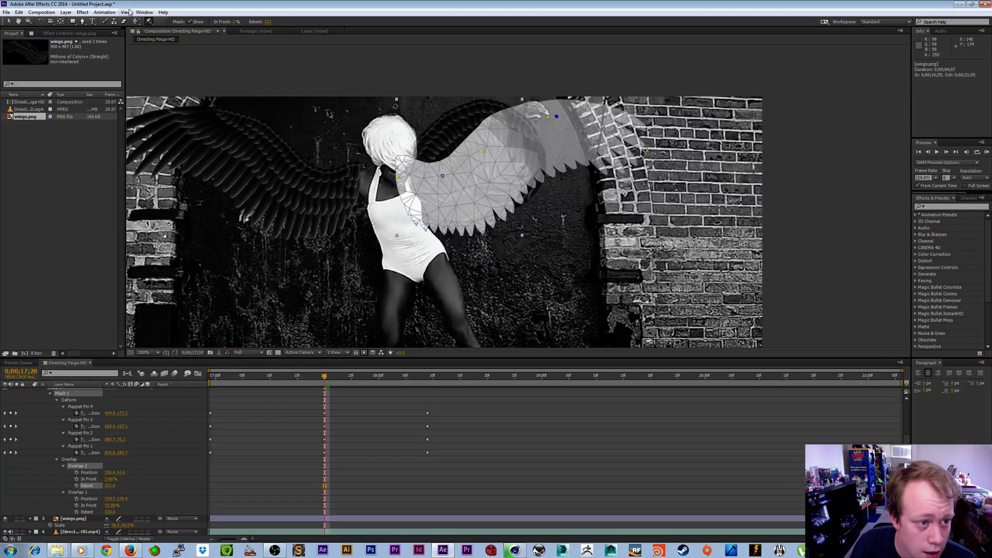
Place a starch point on the right wing with the Puppet Starch Tool at frame 16;29.
click(150, 24)
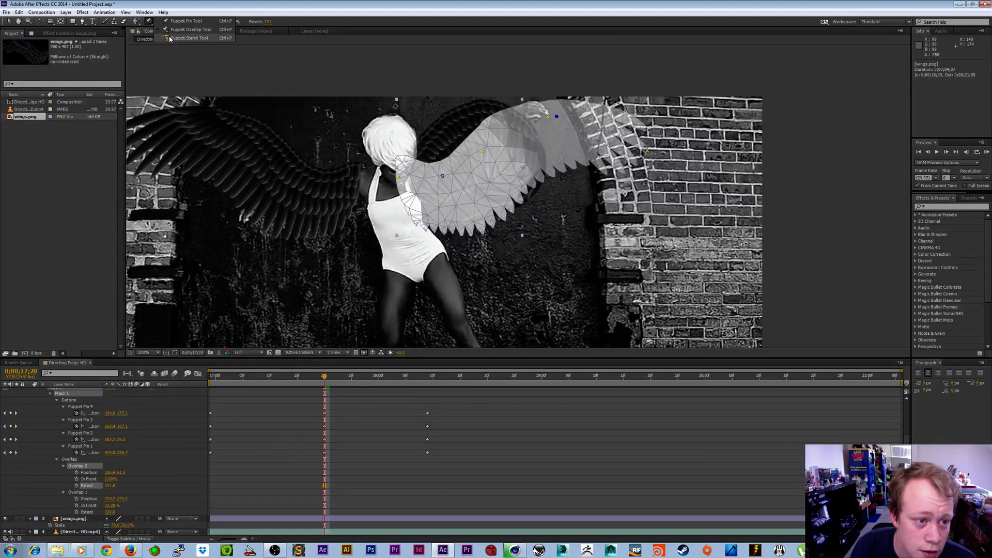
click(169, 39)
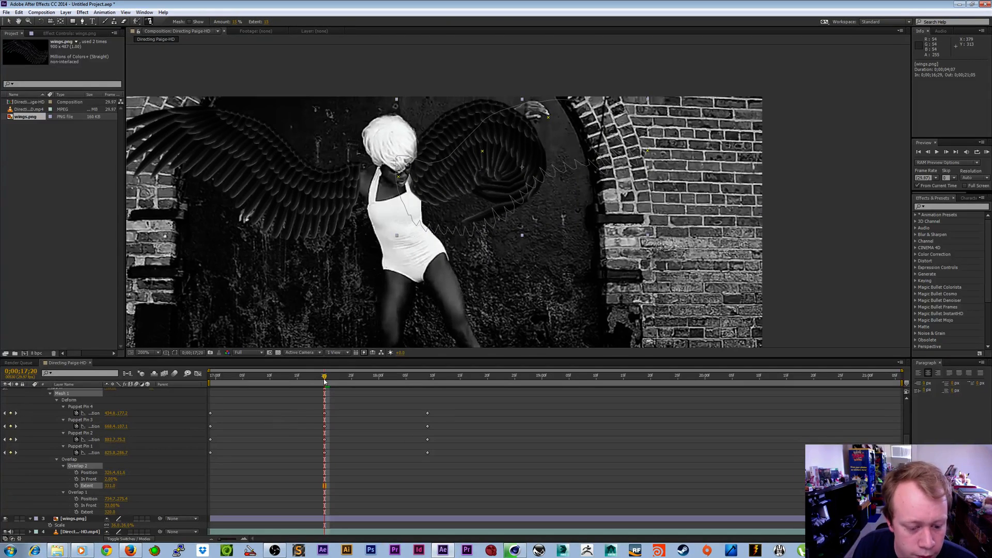
drag(325, 377, 214, 377)
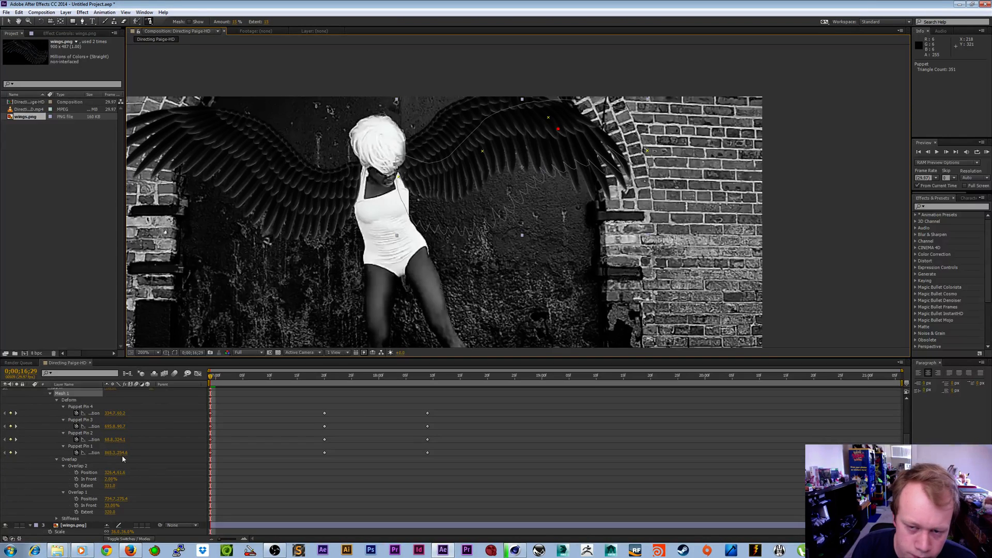
scroll(112, 447, down, 1)
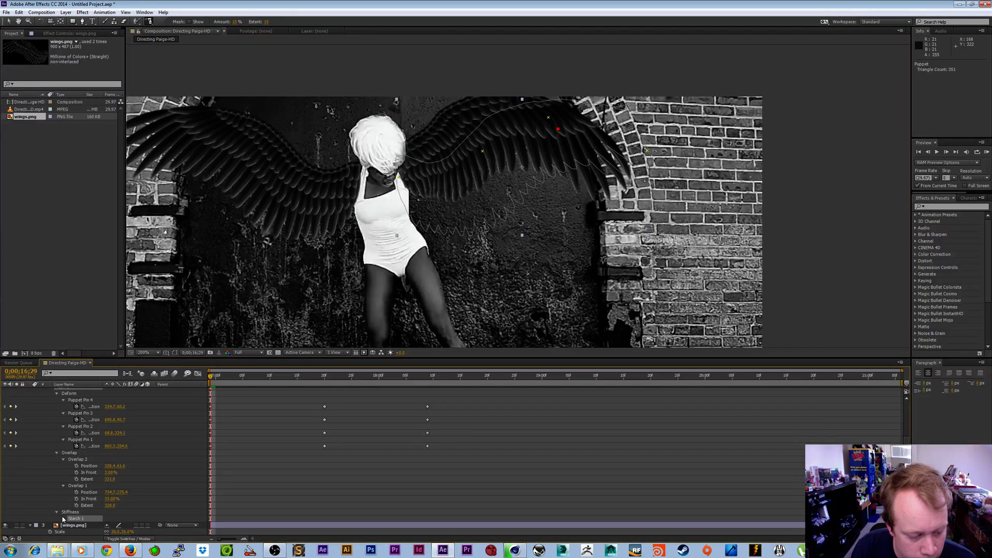
Raise Starch 1's Amount on the right wing with the mesh wireframe visible.
click(63, 521)
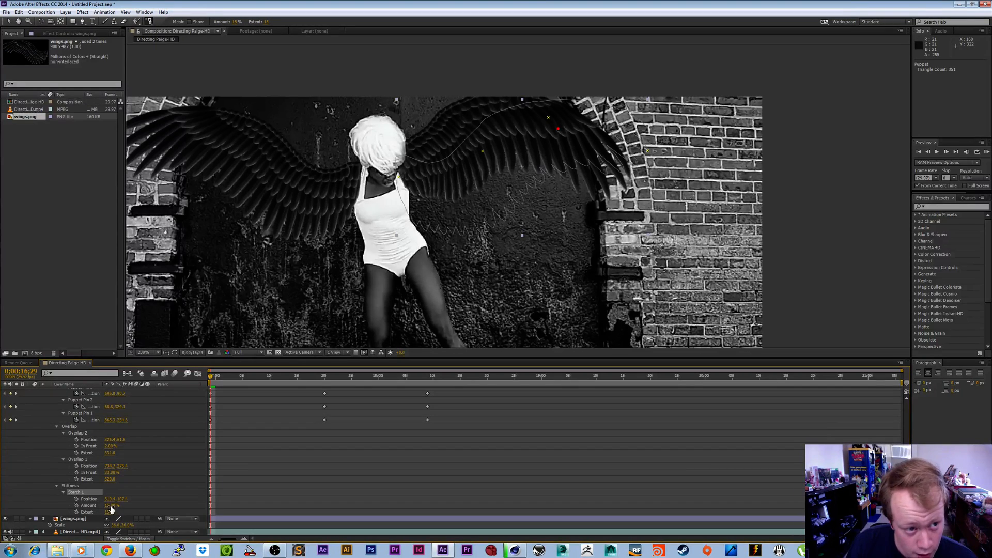
click(188, 22)
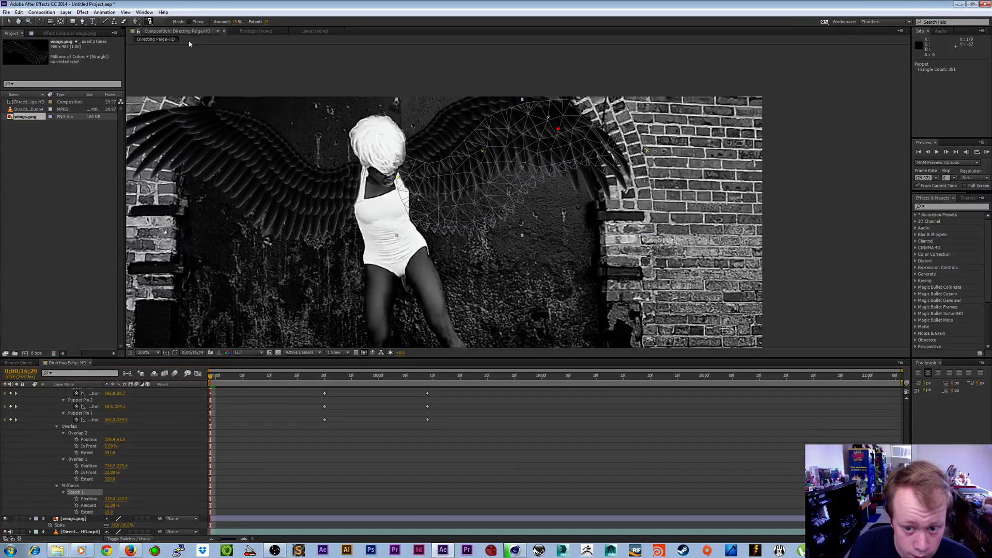
text(50)
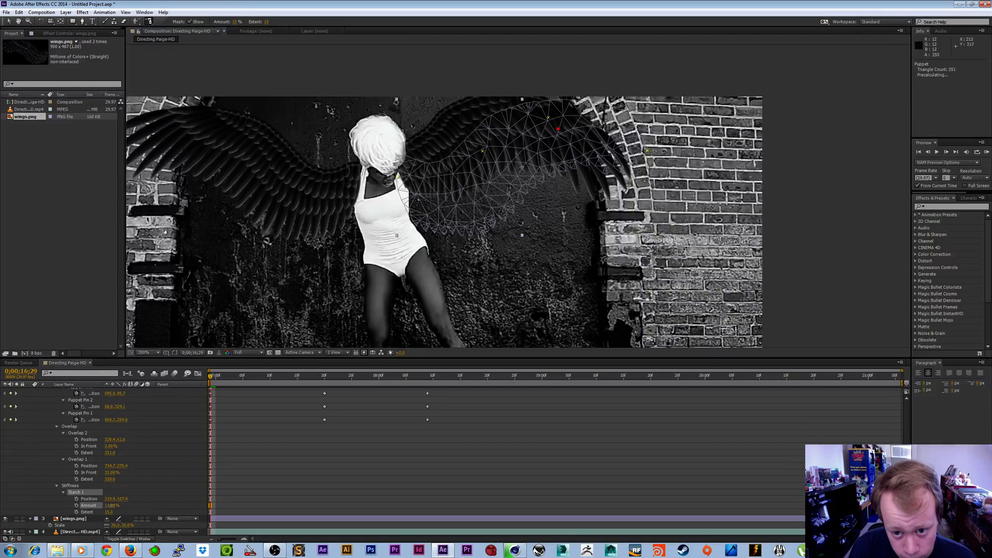
key(Return)
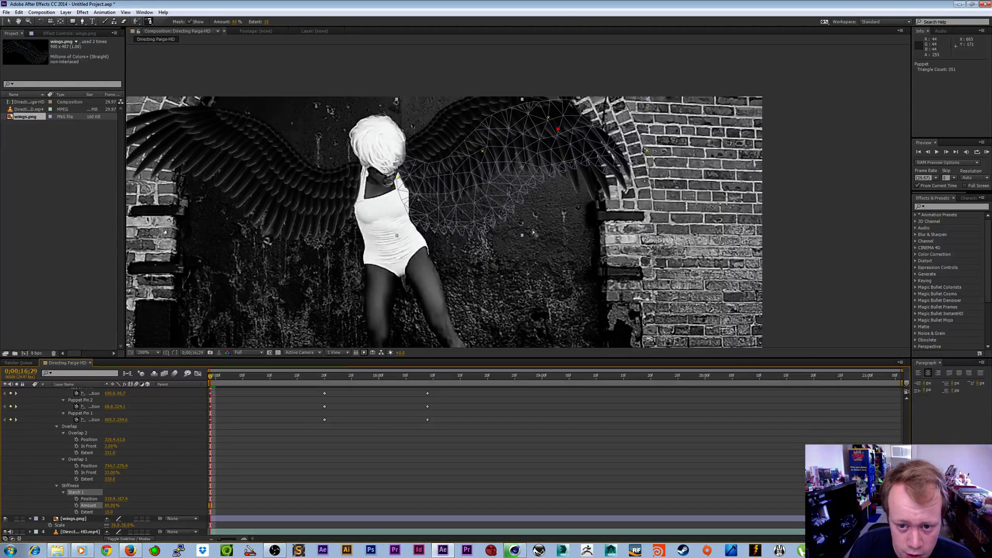
Enlarge Starch 1's Extent to cover most of the outer right wing and preview the flap.
click(108, 520)
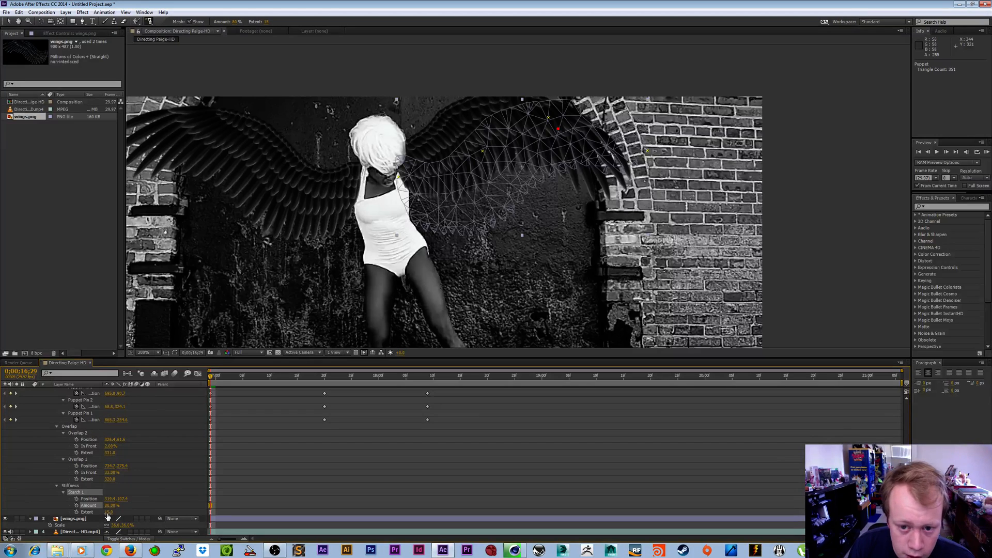
drag(108, 512, 259, 499)
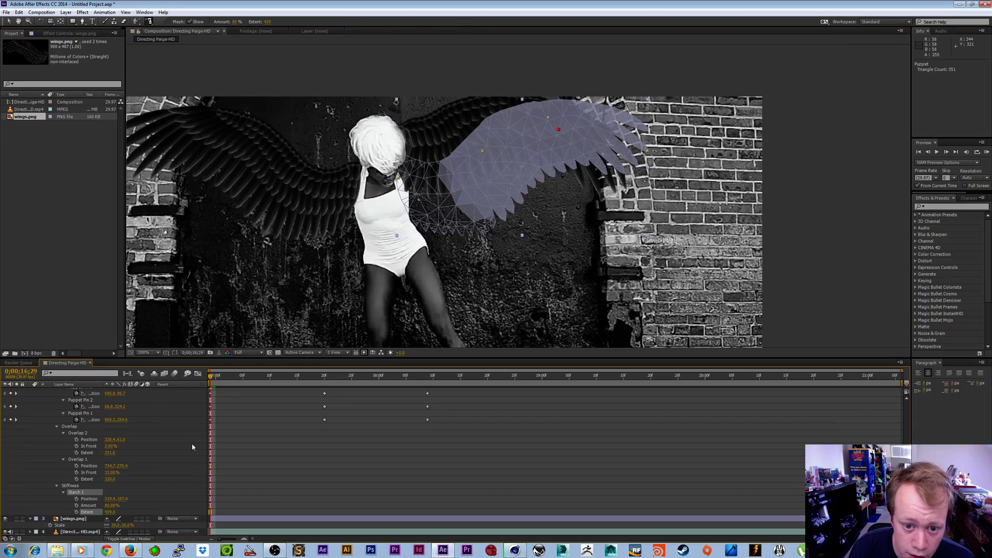
drag(211, 378, 307, 379)
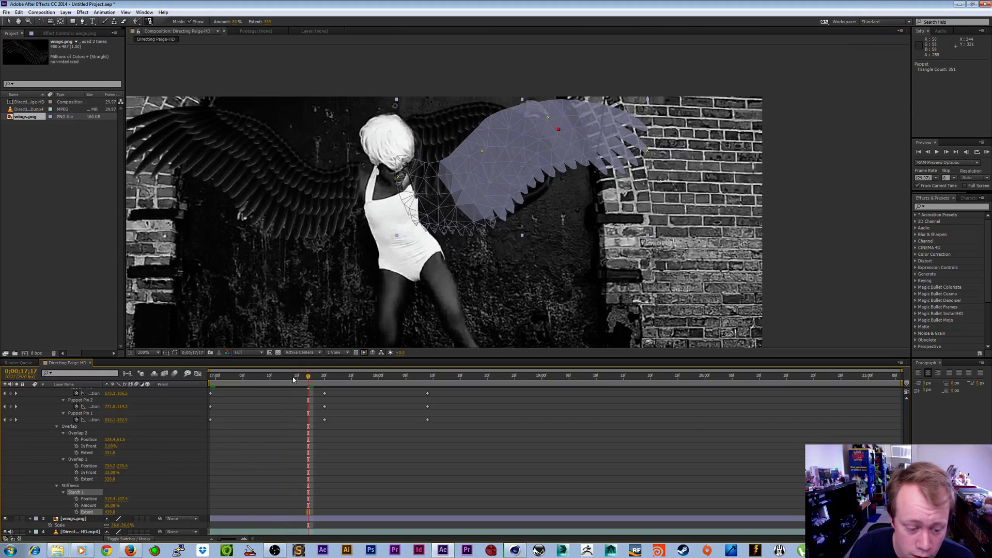
drag(307, 379, 210, 378)
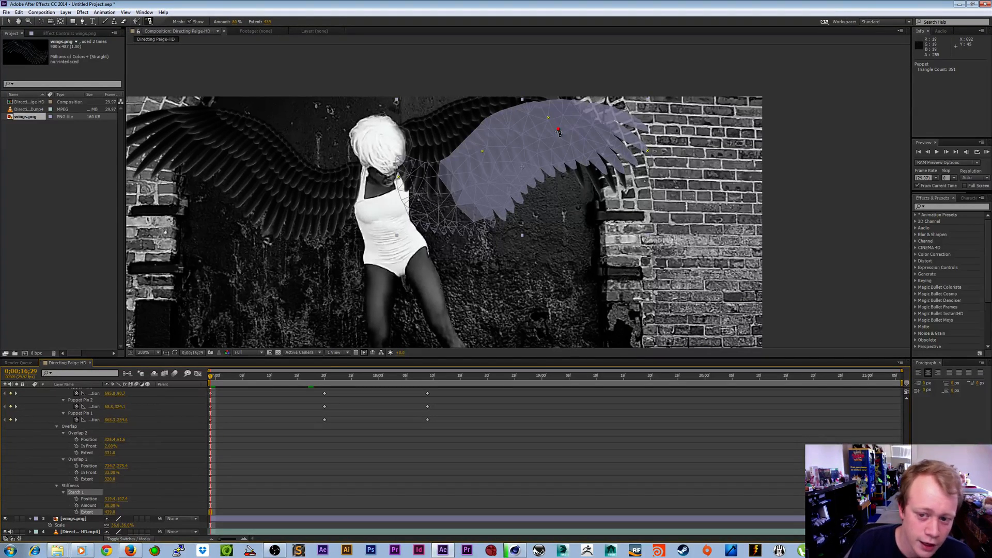
Return to the Selection tool so the puppet mesh overlay disappears from the wings.
key(v)
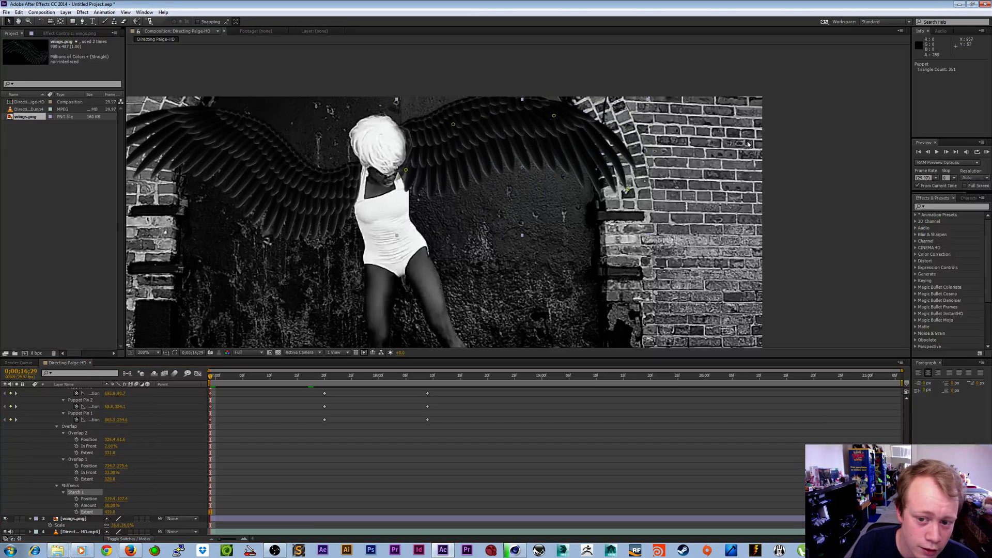